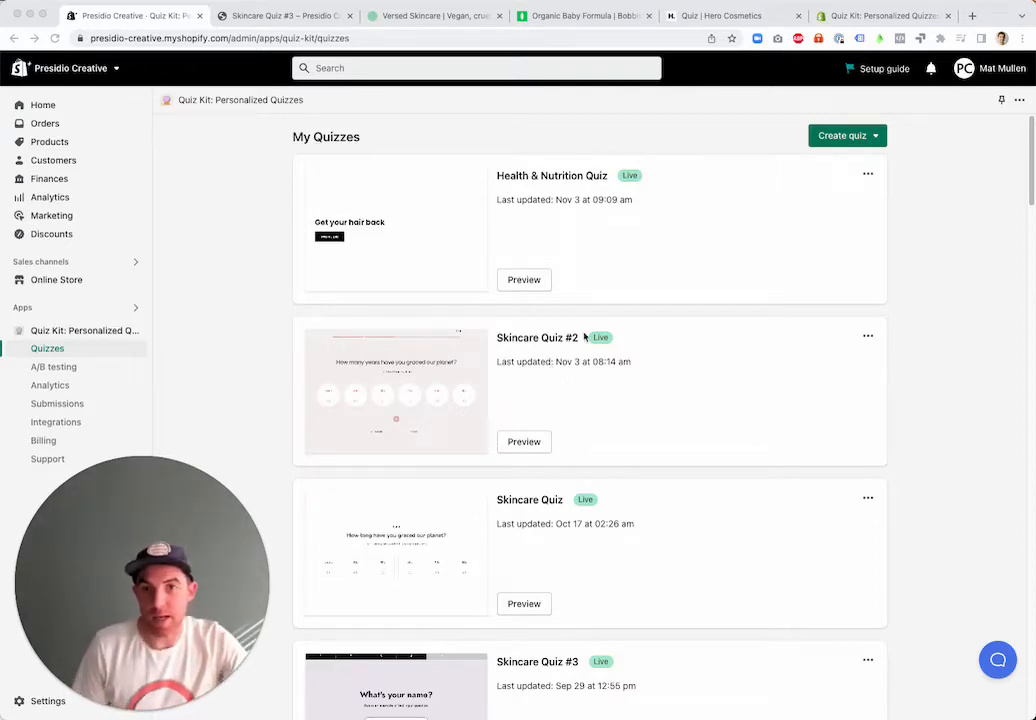
# View the demo store's Skincare Quiz #3 intro page and the Versed quiz results page, dismissing the Versed discount popup
pyautogui.click(290, 18)
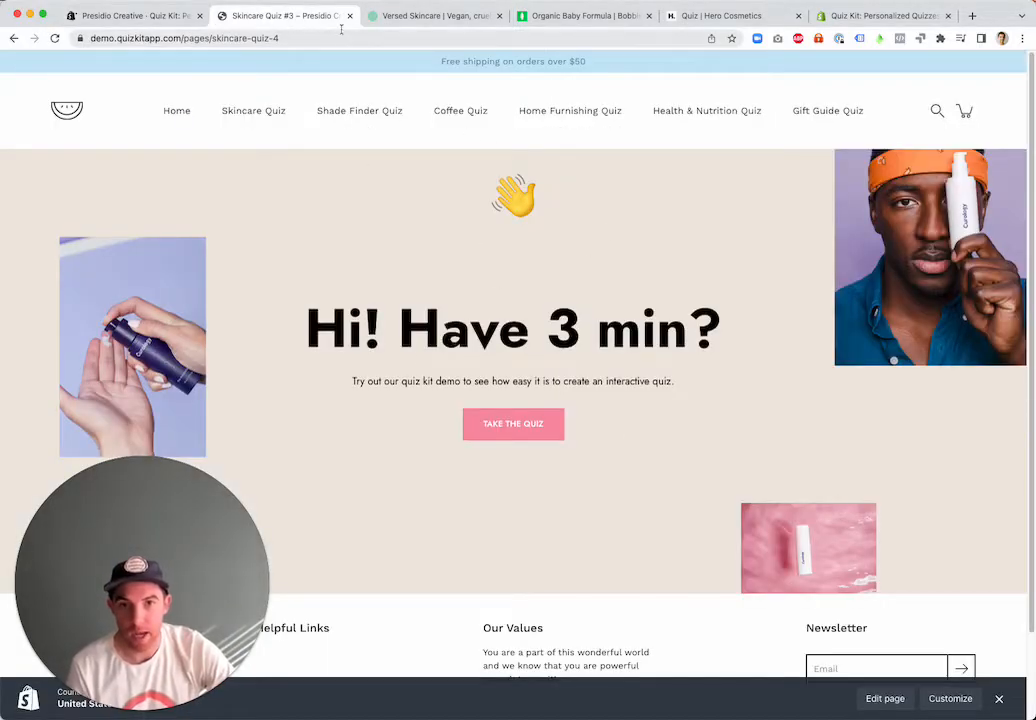
pyautogui.click(422, 21)
pyautogui.click(756, 210)
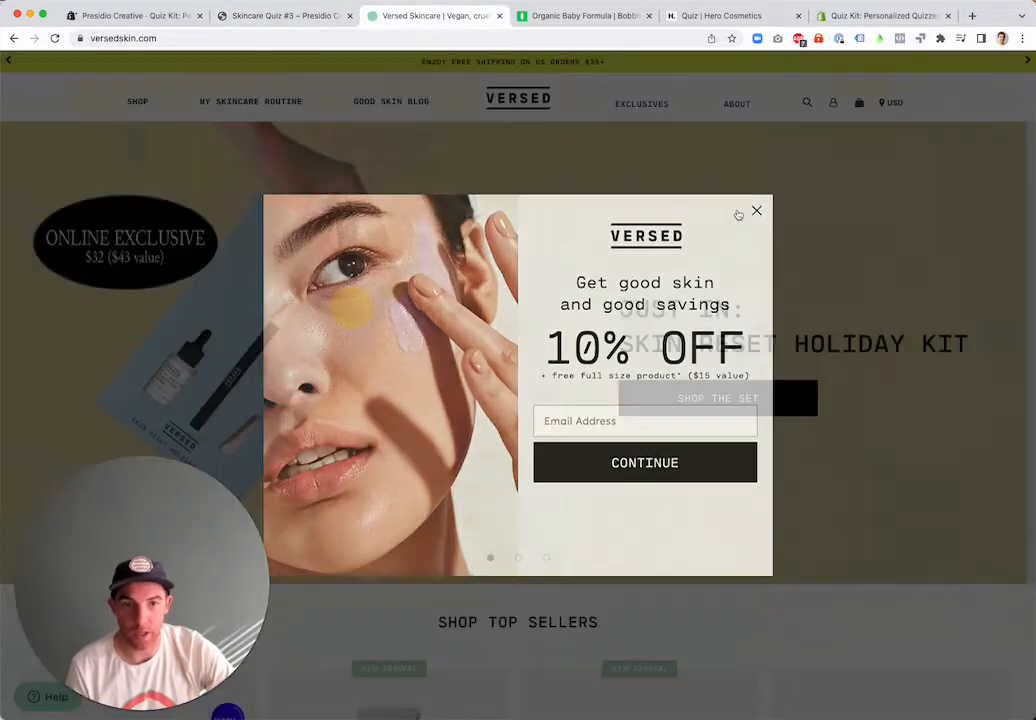
pyautogui.click(301, 123)
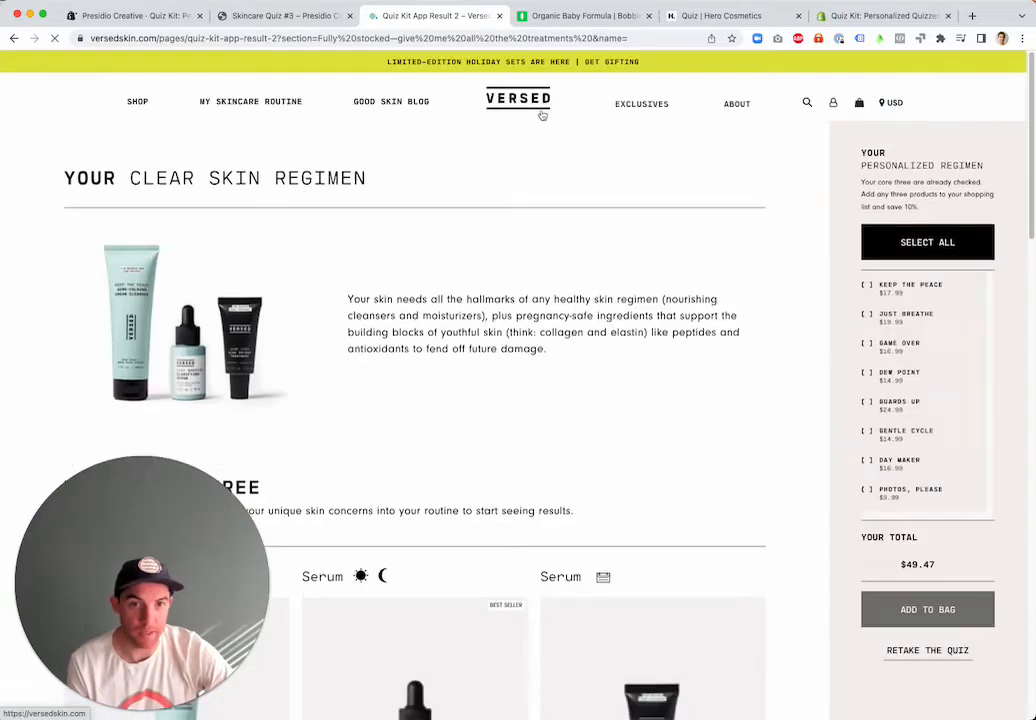
# View the Bobbie infant formula quiz from its product page and the Hero Skin Quiz page as examples
pyautogui.click(589, 20)
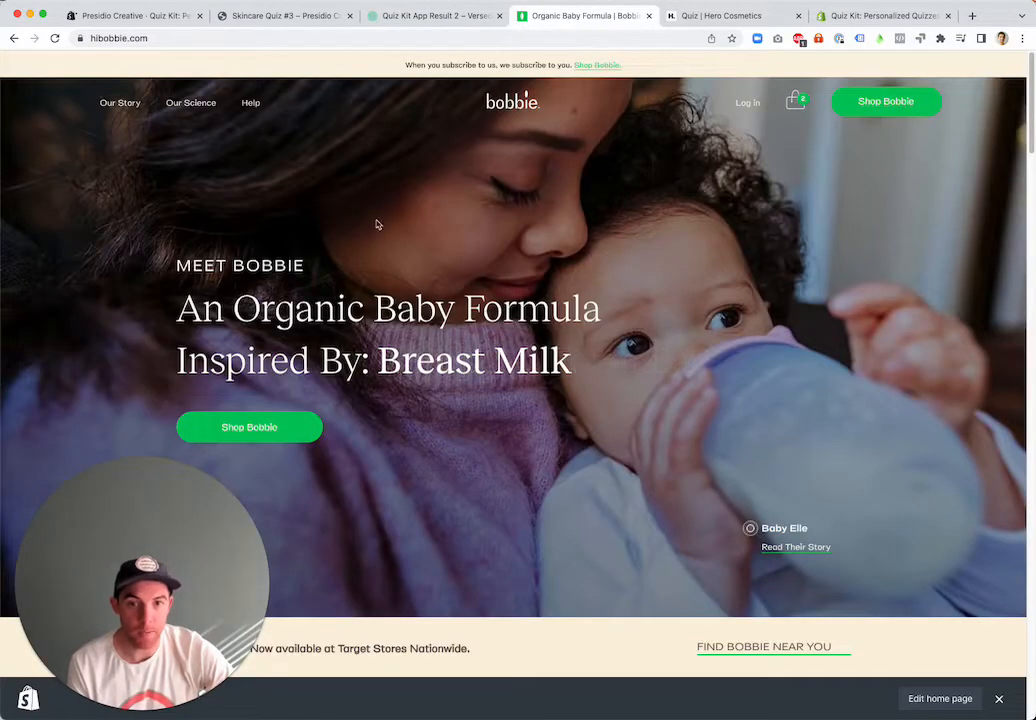
pyautogui.click(893, 96)
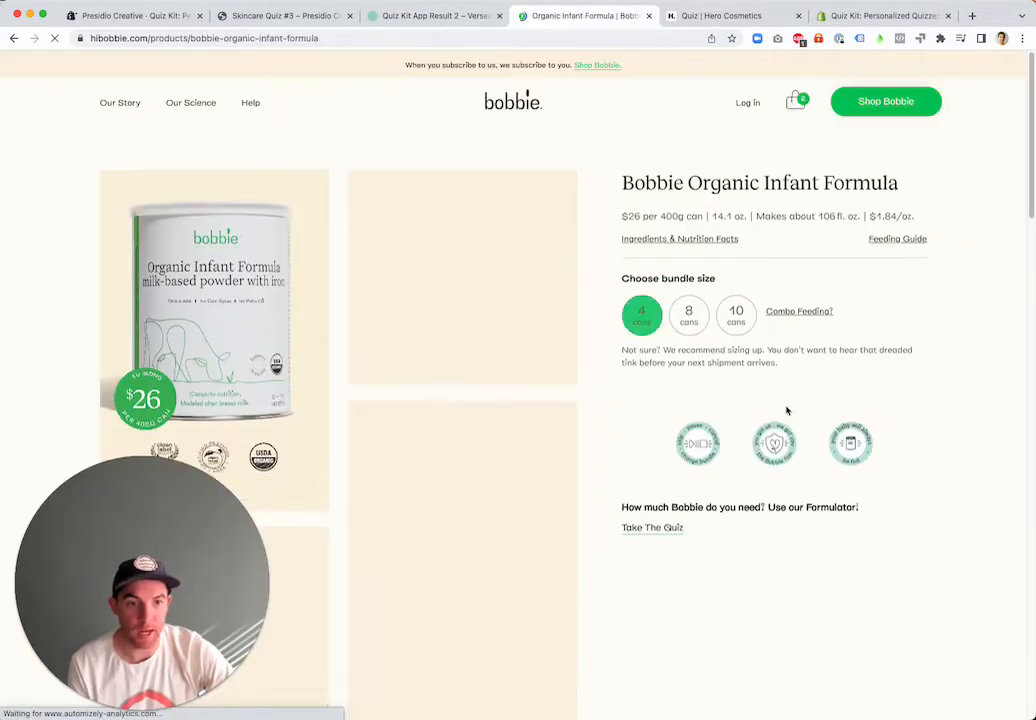
pyautogui.scroll(-3, 682, 573)
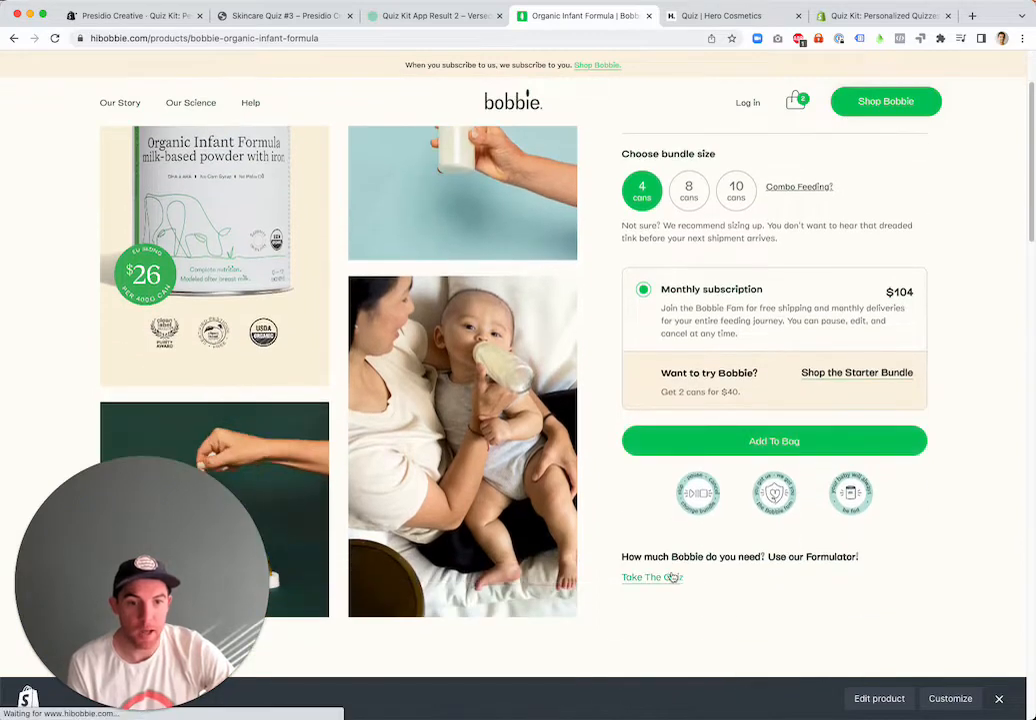
pyautogui.click(672, 574)
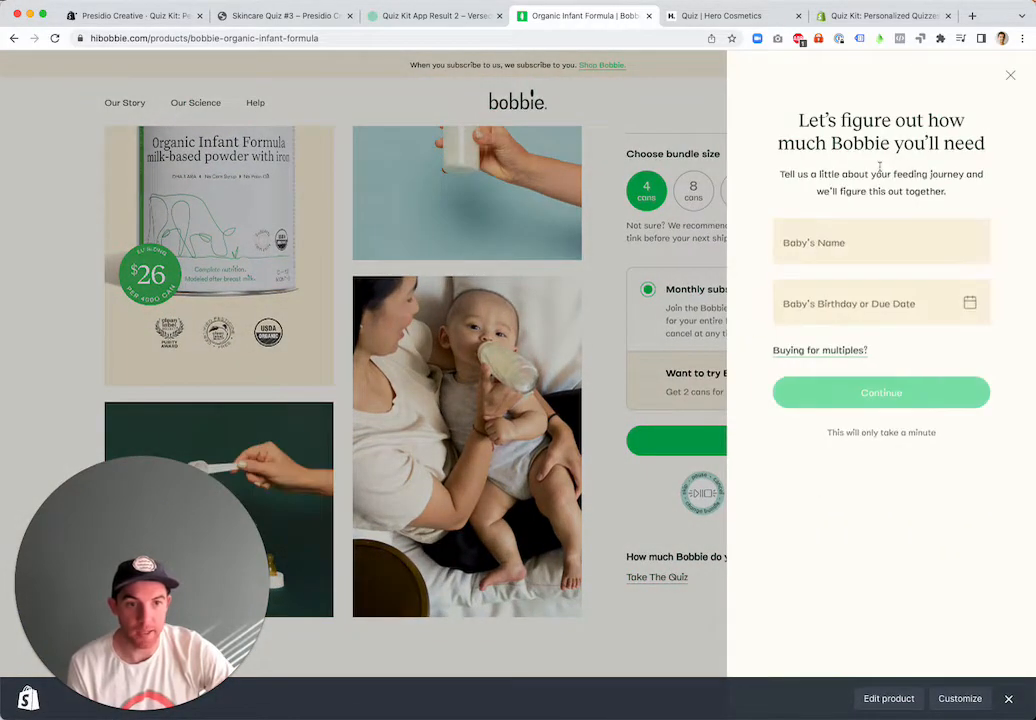
pyautogui.click(754, 20)
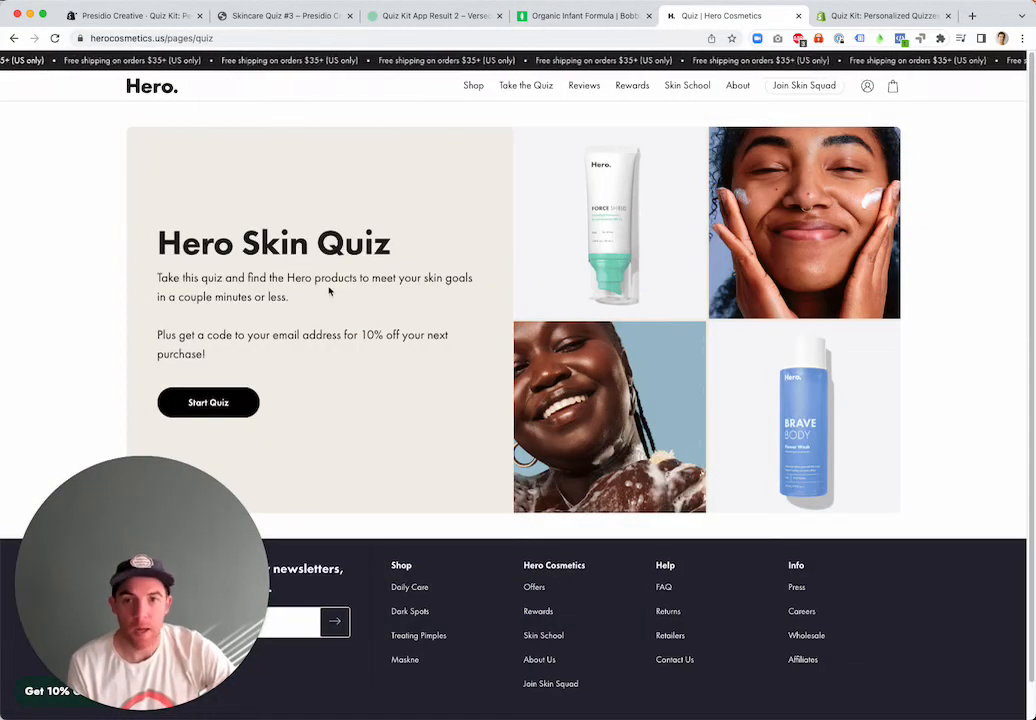
# Browse the template gallery for creating a new quiz and return to the My Quizzes list without choosing one
pyautogui.click(150, 15)
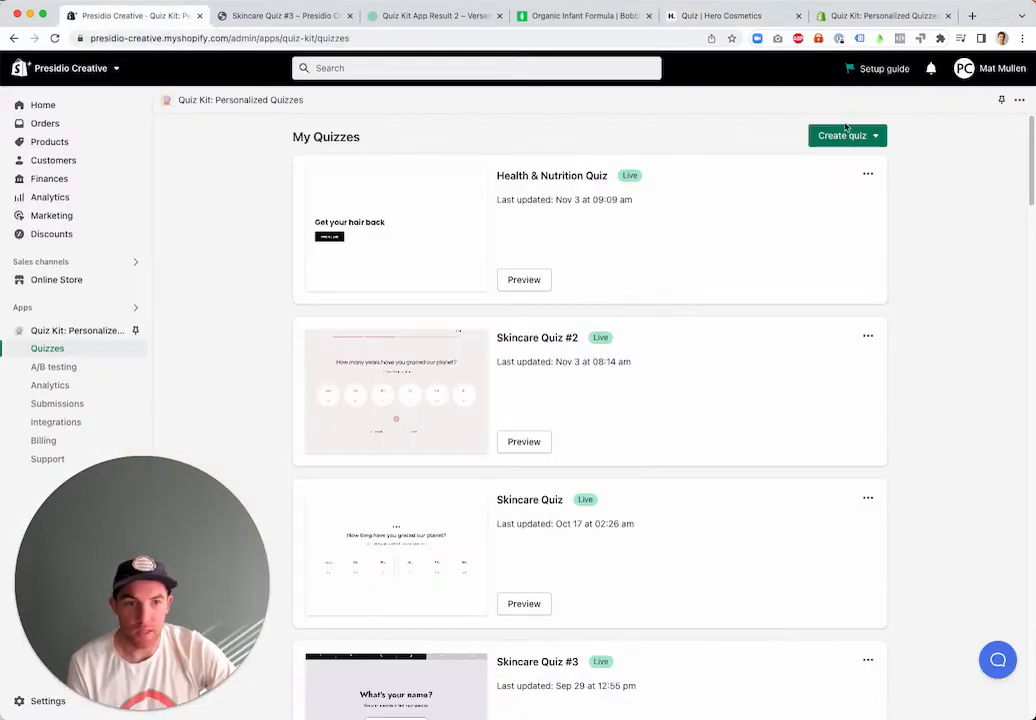
pyautogui.click(862, 137)
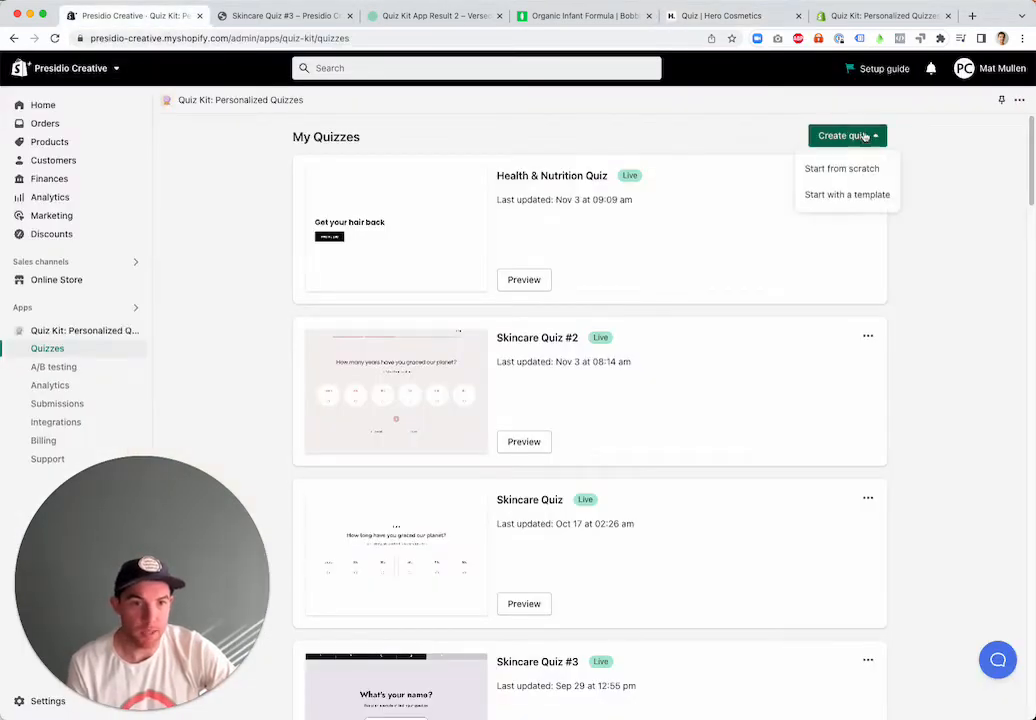
pyautogui.click(857, 193)
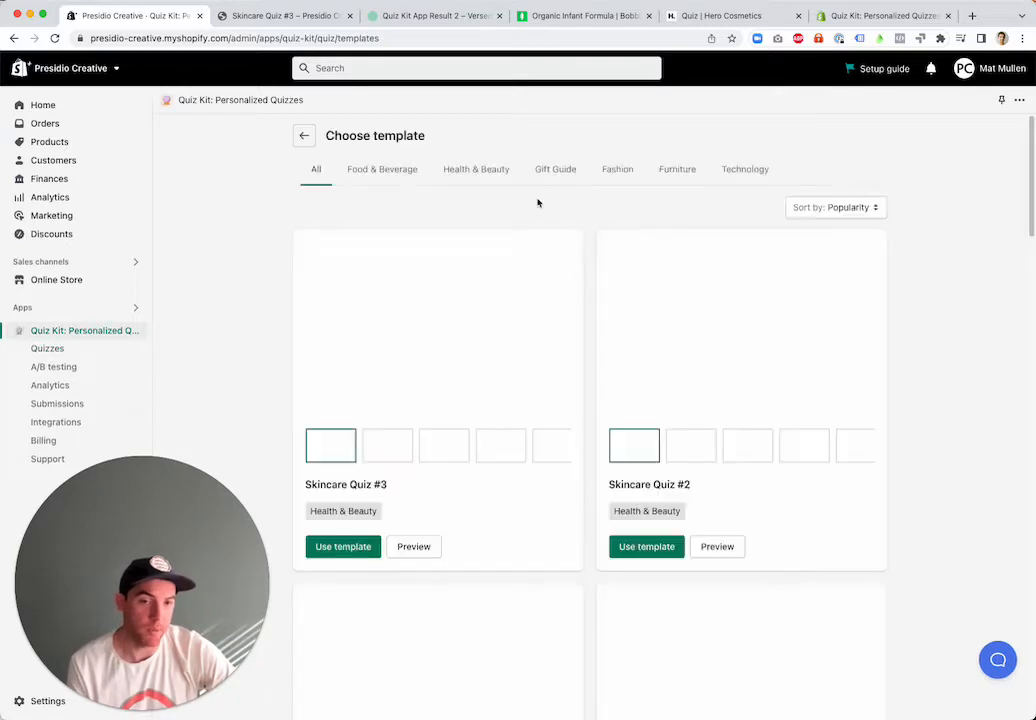
pyautogui.scroll(-3, 440, 360)
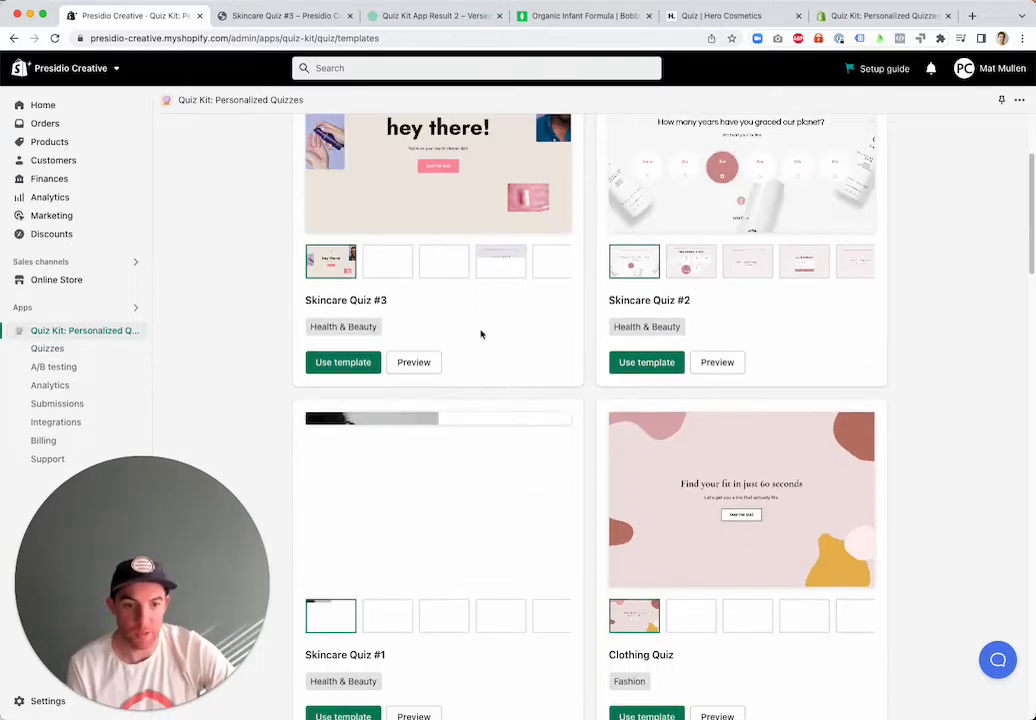
pyautogui.scroll(3, 377, 363)
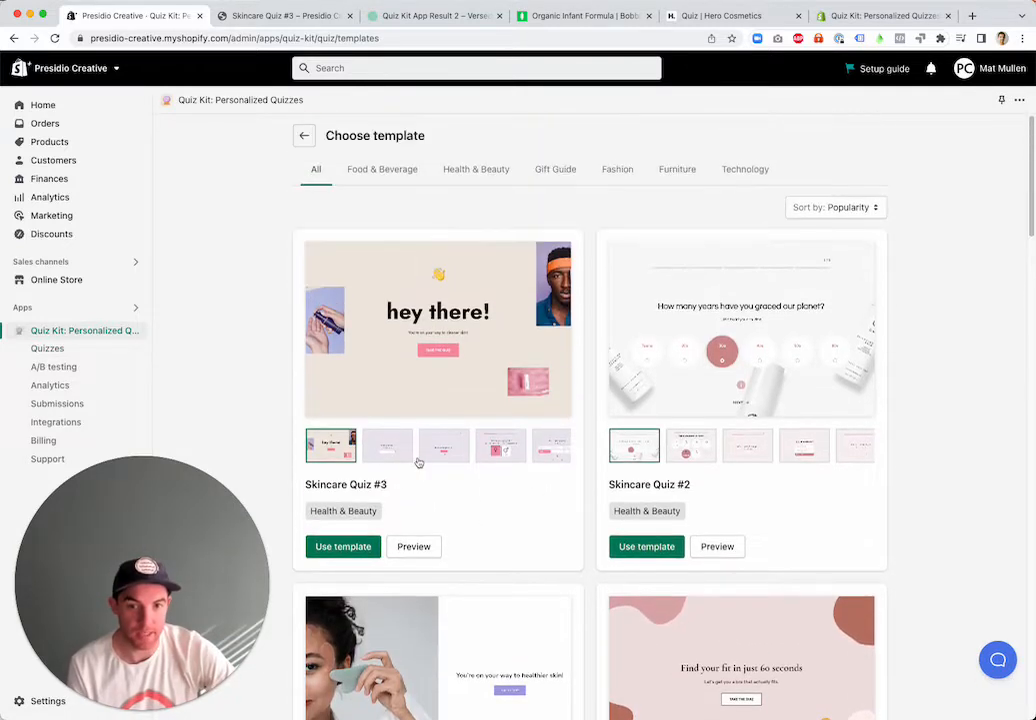
pyautogui.click(303, 136)
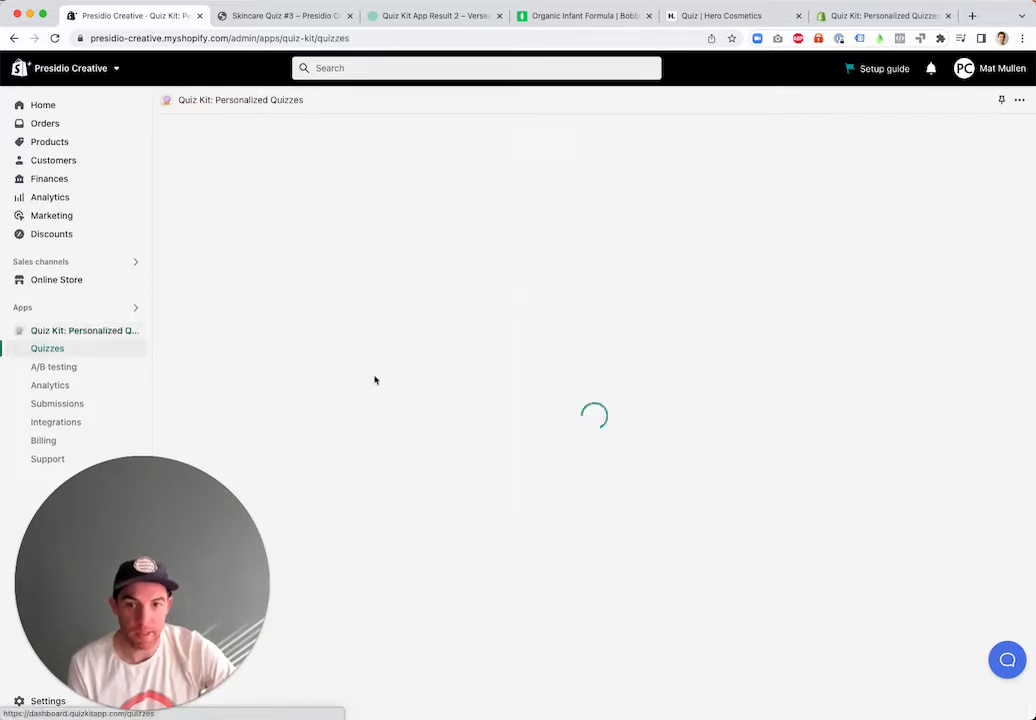
# Find Skincare Quiz #3 in the My Quizzes list and open it
pyautogui.scroll(-3, 491, 355)
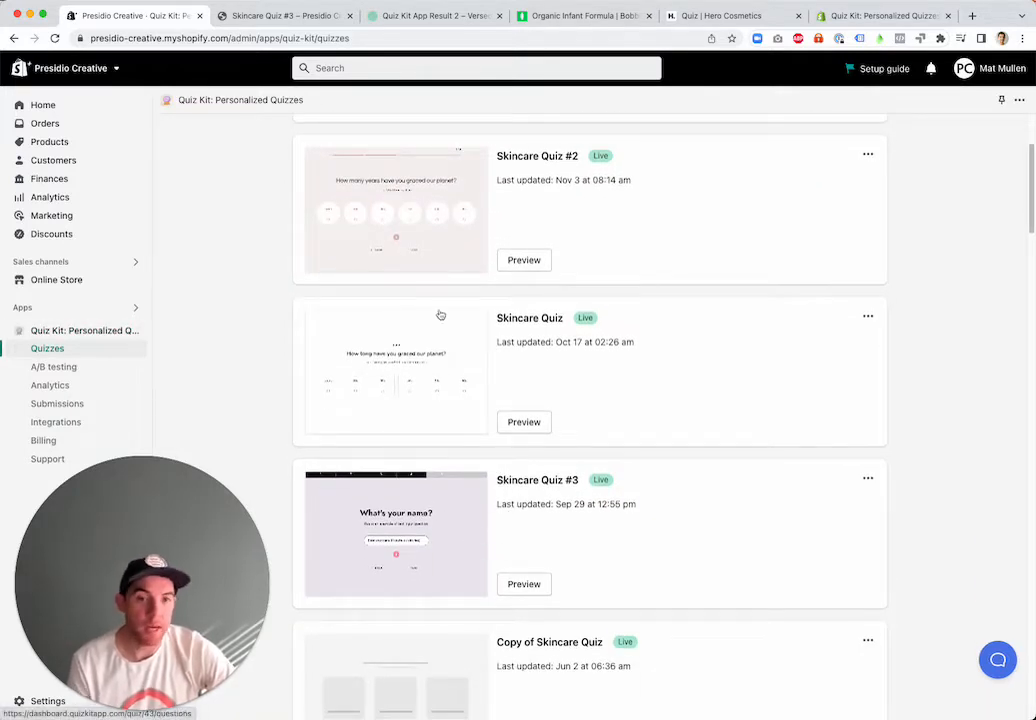
pyautogui.scroll(1, 520, 432)
pyautogui.scroll(3, 480, 390)
pyautogui.scroll(-3, 462, 449)
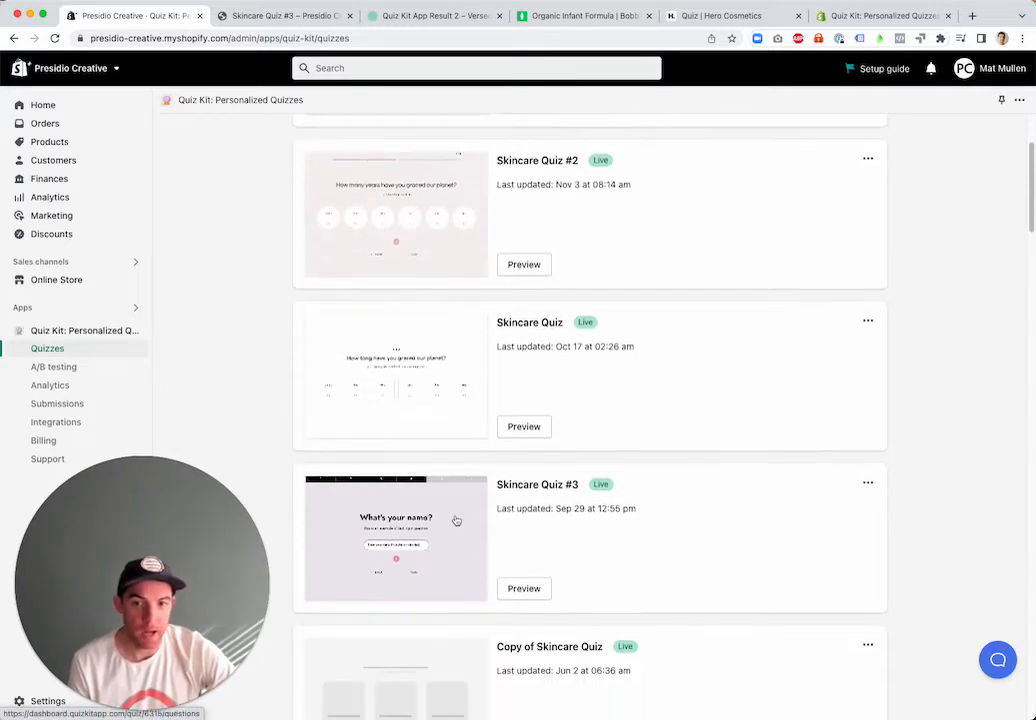
pyautogui.click(460, 511)
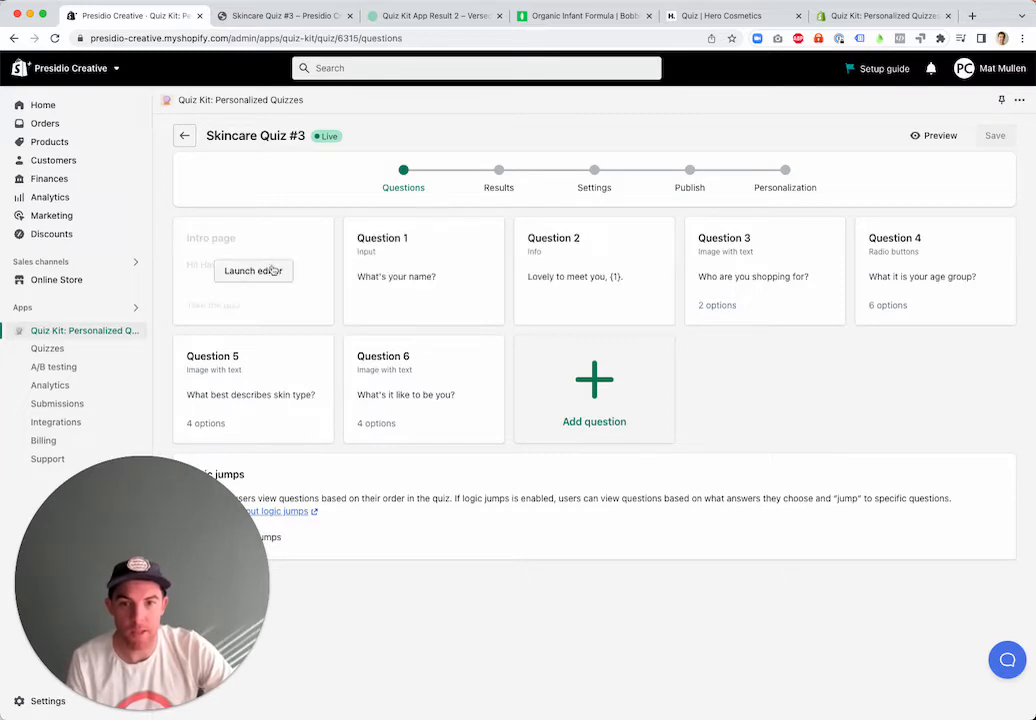
# Examine the intro page's content, button and background settings in the editor, and return to the question overview
pyautogui.click(269, 270)
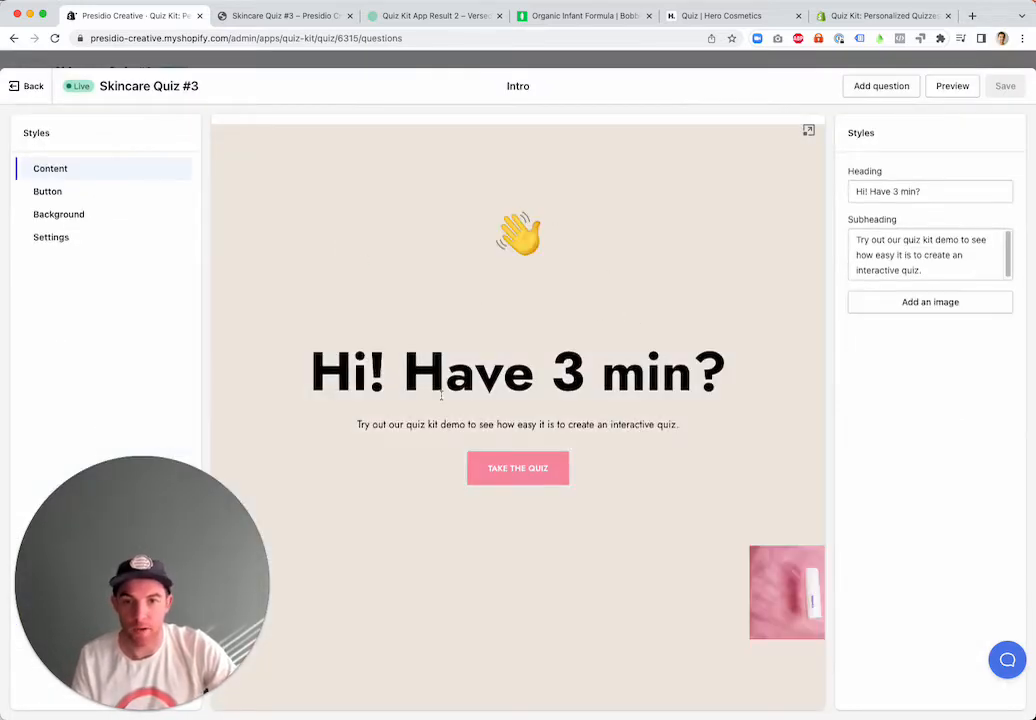
pyautogui.tripleClick(455, 372)
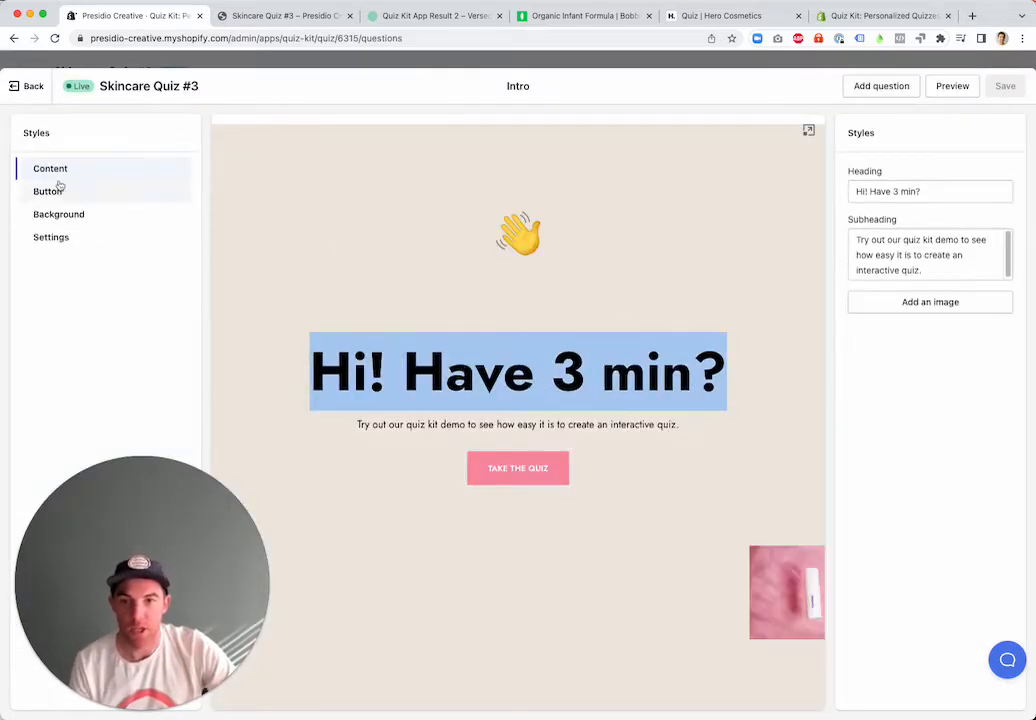
pyautogui.click(90, 192)
pyautogui.click(90, 214)
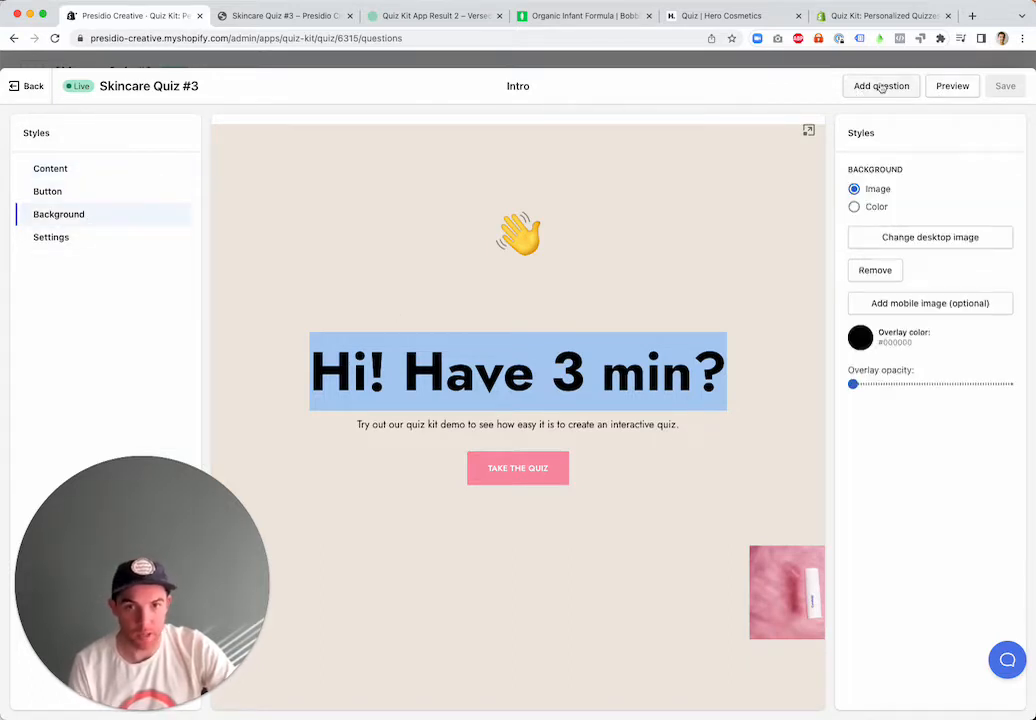
pyautogui.click(30, 87)
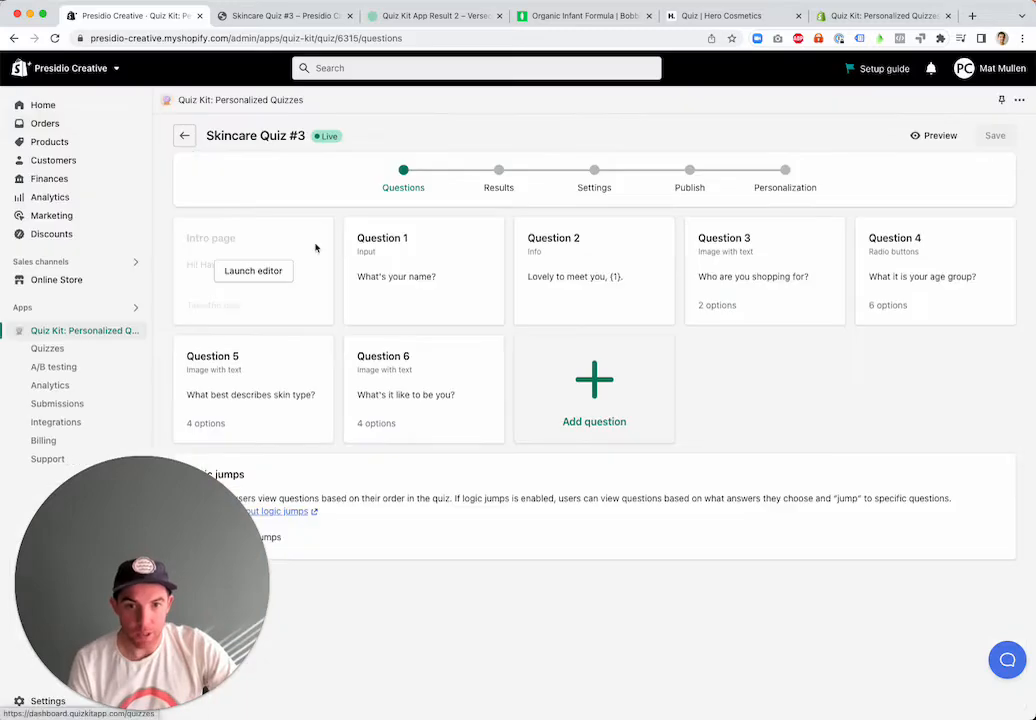
# Open Question 1 and try the Radio buttons and Image with text types, viewing the settings of answer Option 1
pyautogui.click(439, 268)
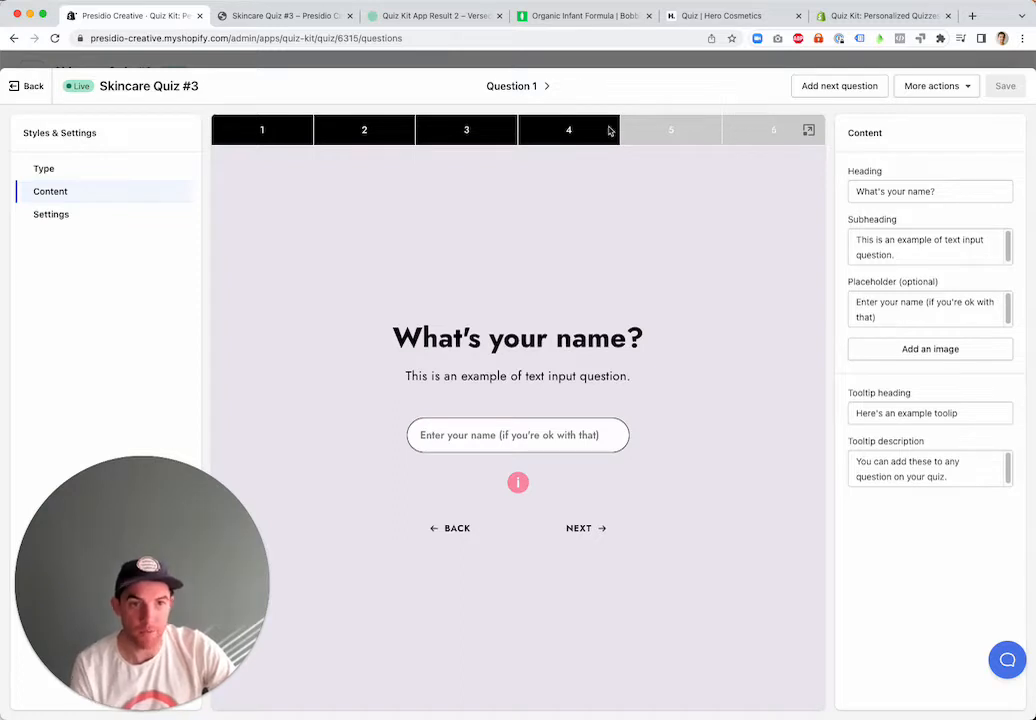
pyautogui.click(124, 174)
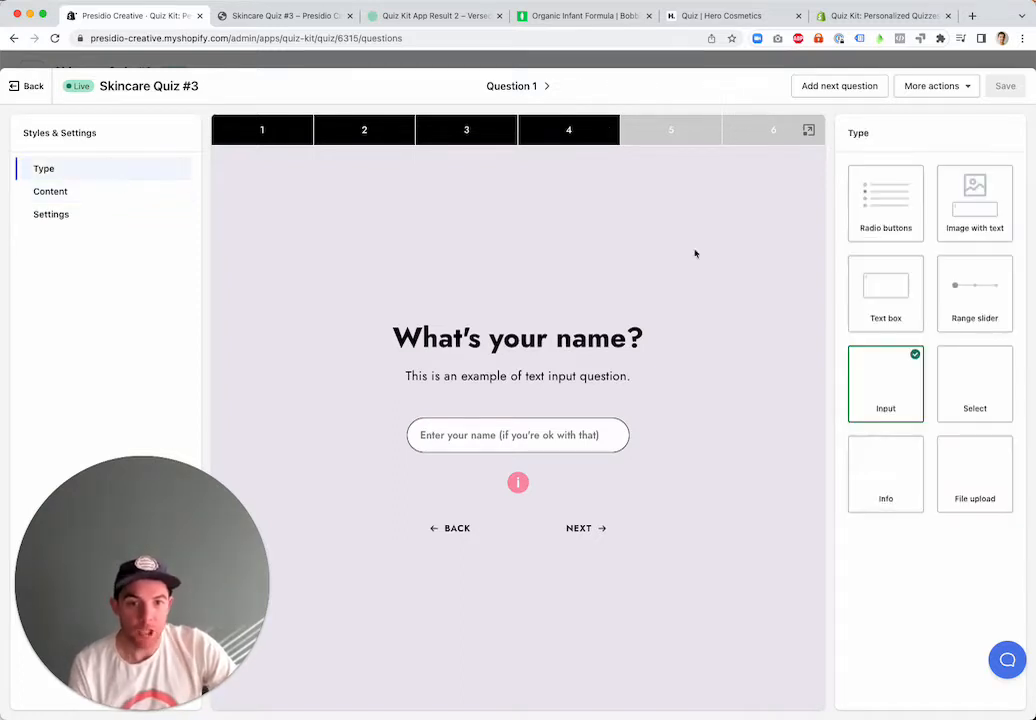
pyautogui.click(887, 187)
pyautogui.click(948, 192)
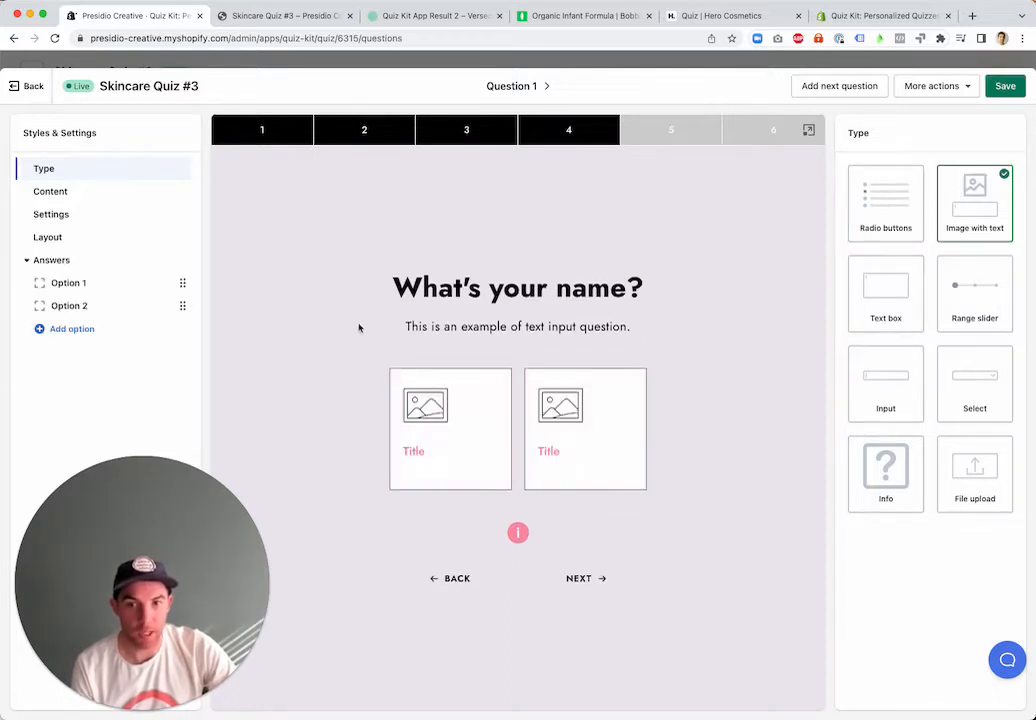
pyautogui.click(88, 285)
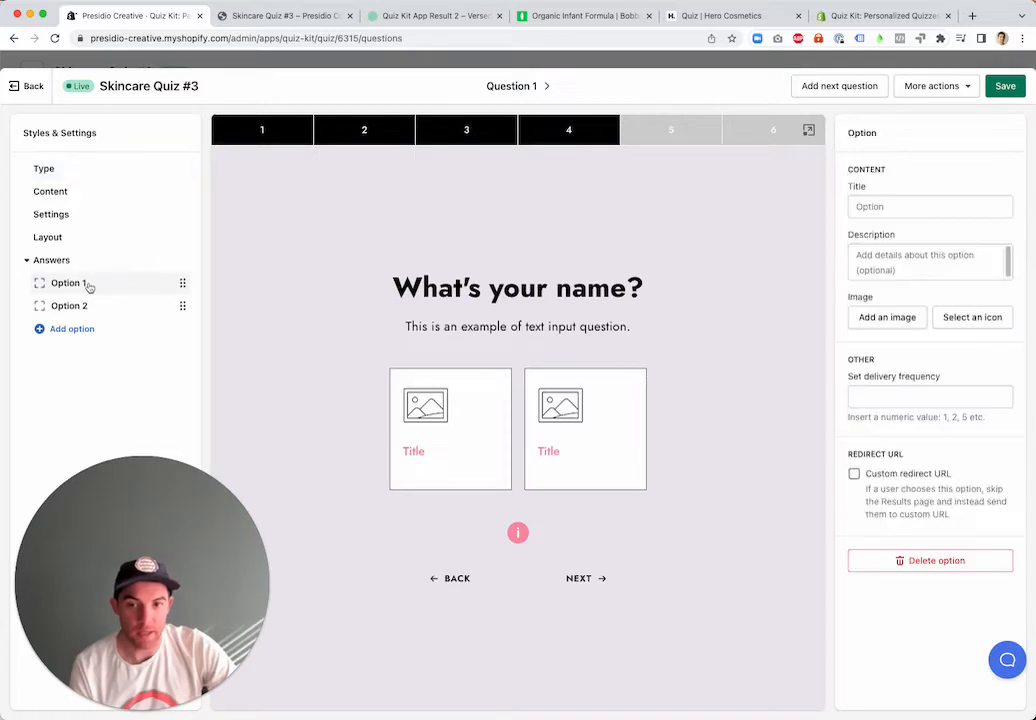
pyautogui.click(868, 206)
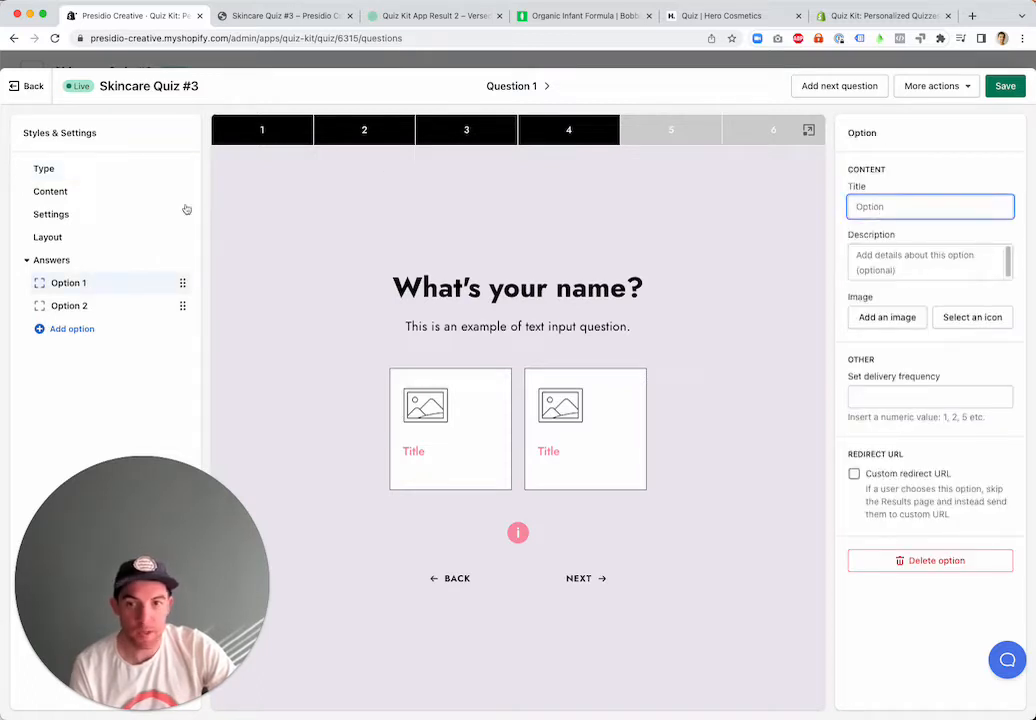
# Switch Question 1 through the Text box, Range slider, Input, Select and Info types, ending on File upload
pyautogui.click(90, 170)
pyautogui.click(916, 294)
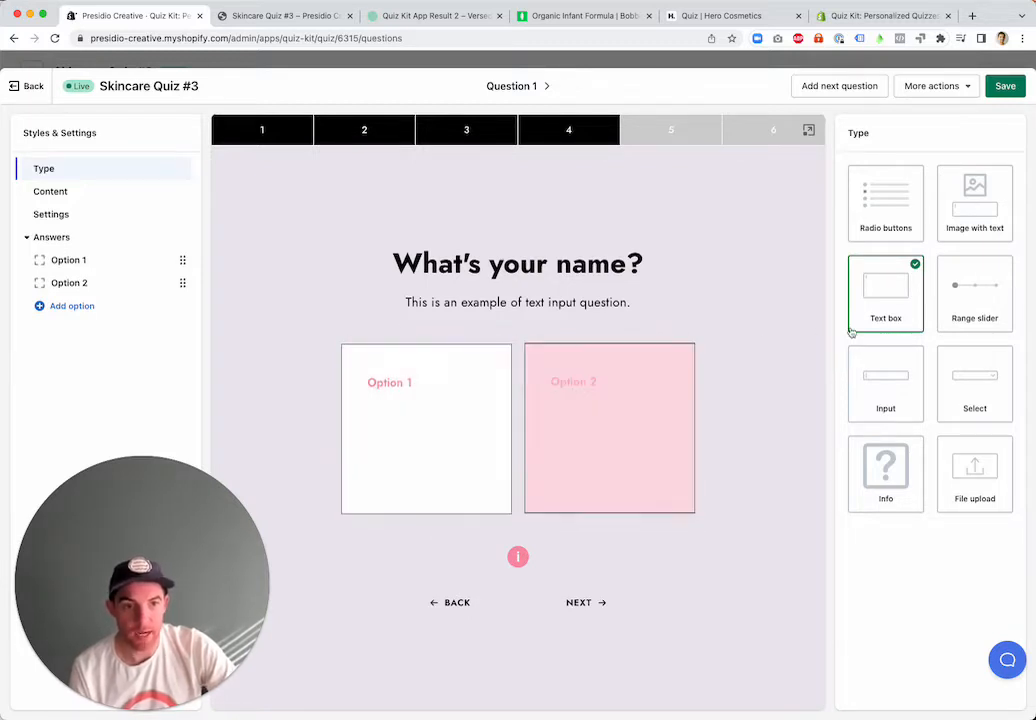
pyautogui.click(962, 290)
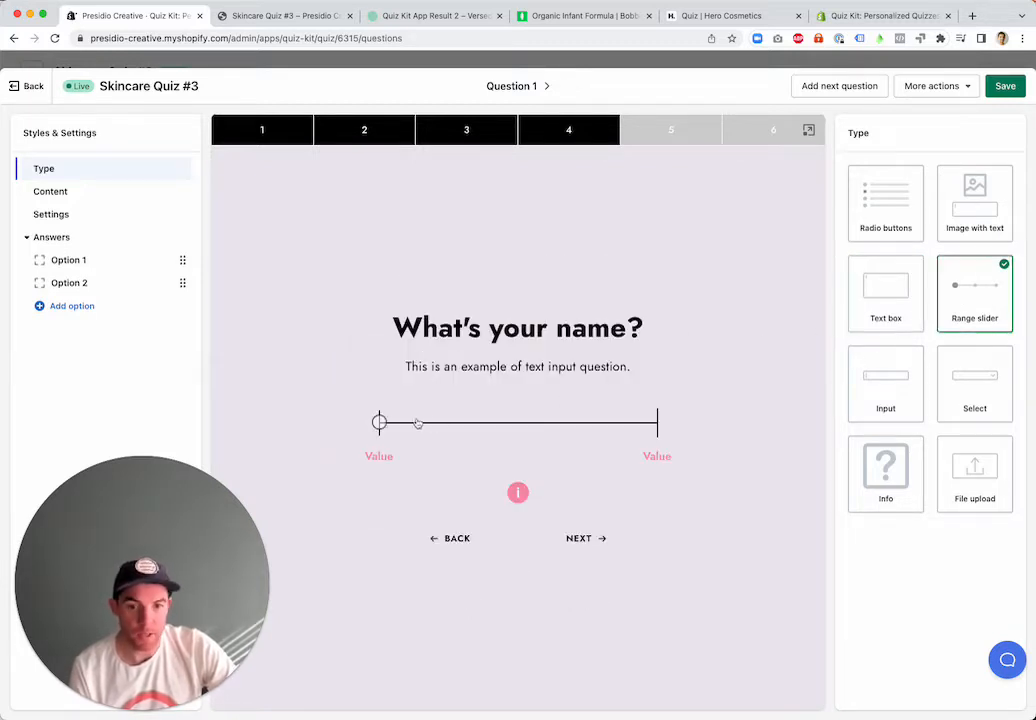
pyautogui.click(888, 388)
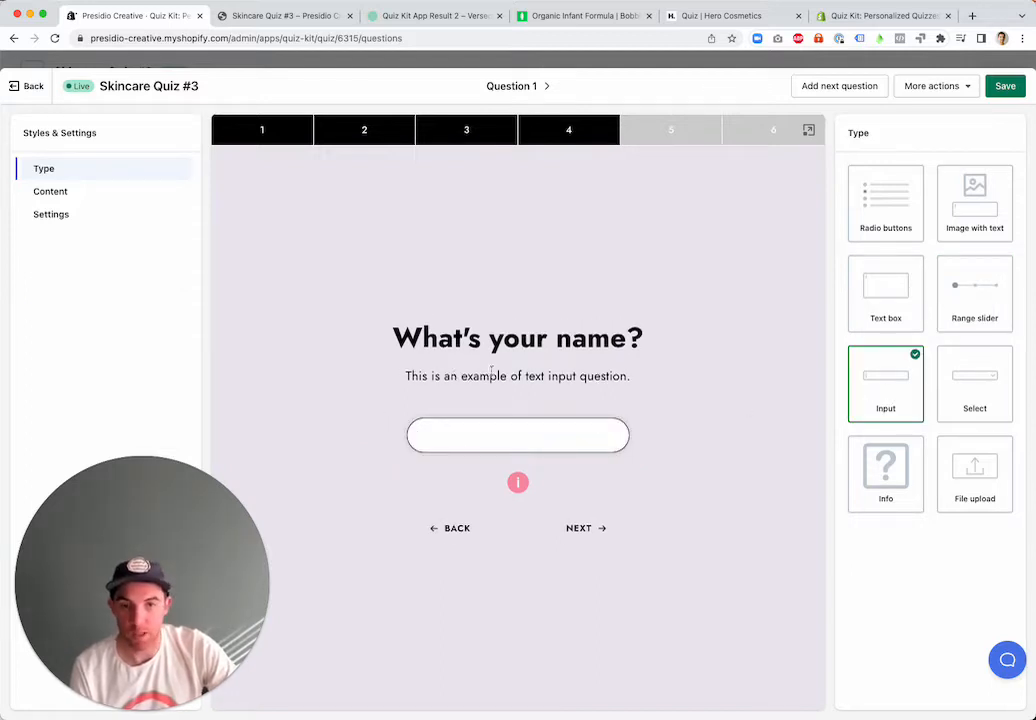
pyautogui.click(985, 384)
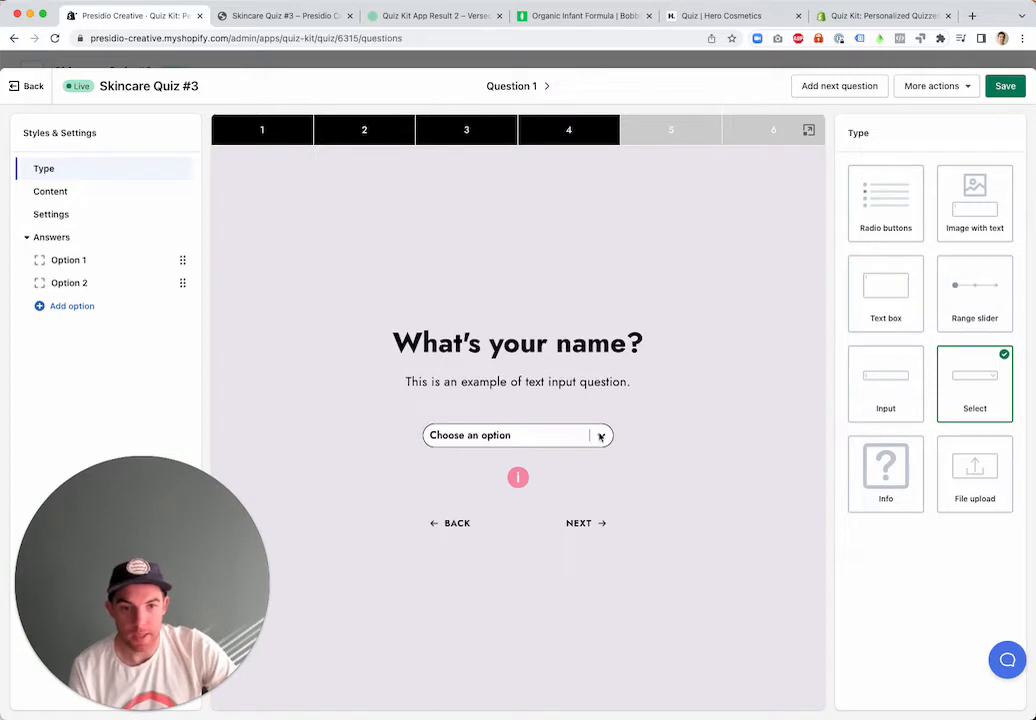
pyautogui.click(890, 473)
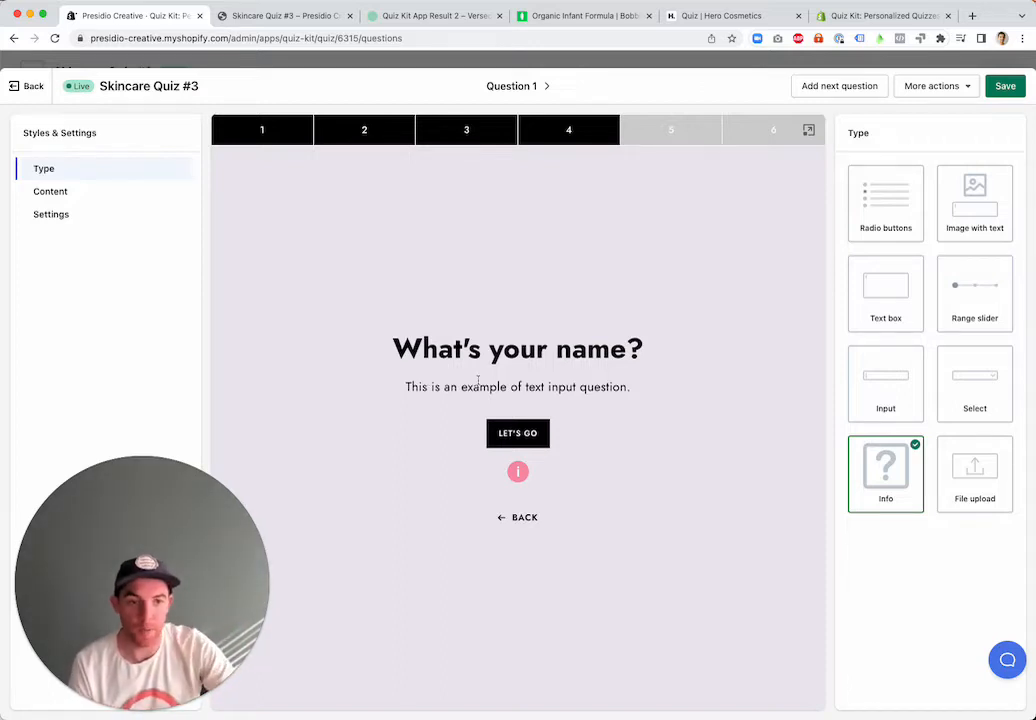
pyautogui.click(990, 474)
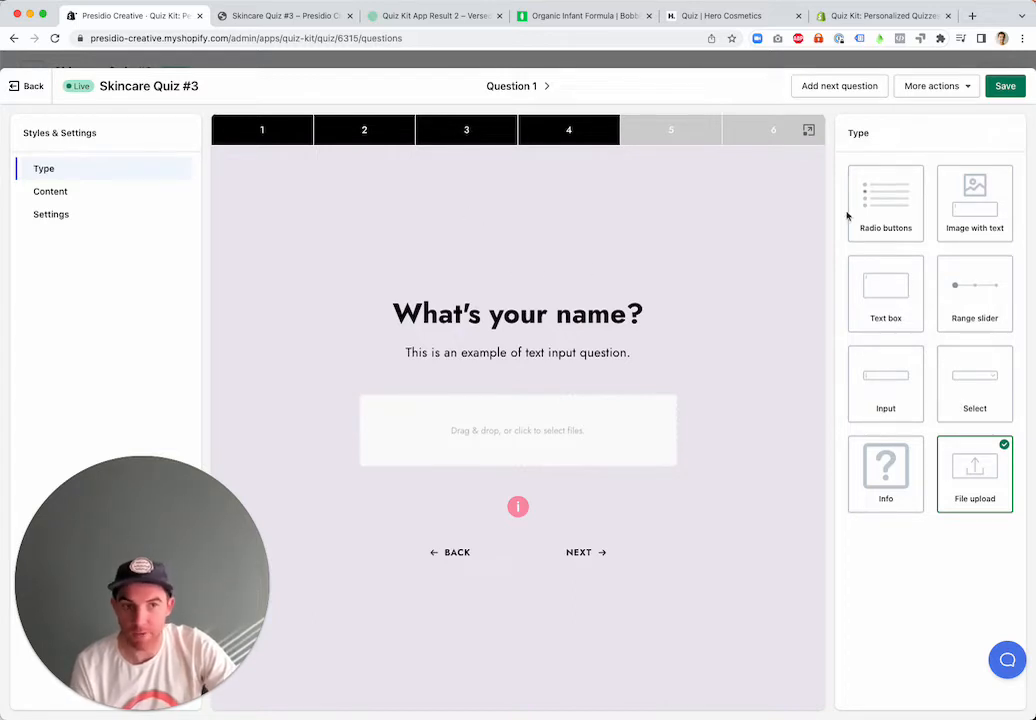
# Review the content settings of Question 1 and compare those of Questions 2 and 3
pyautogui.click(65, 195)
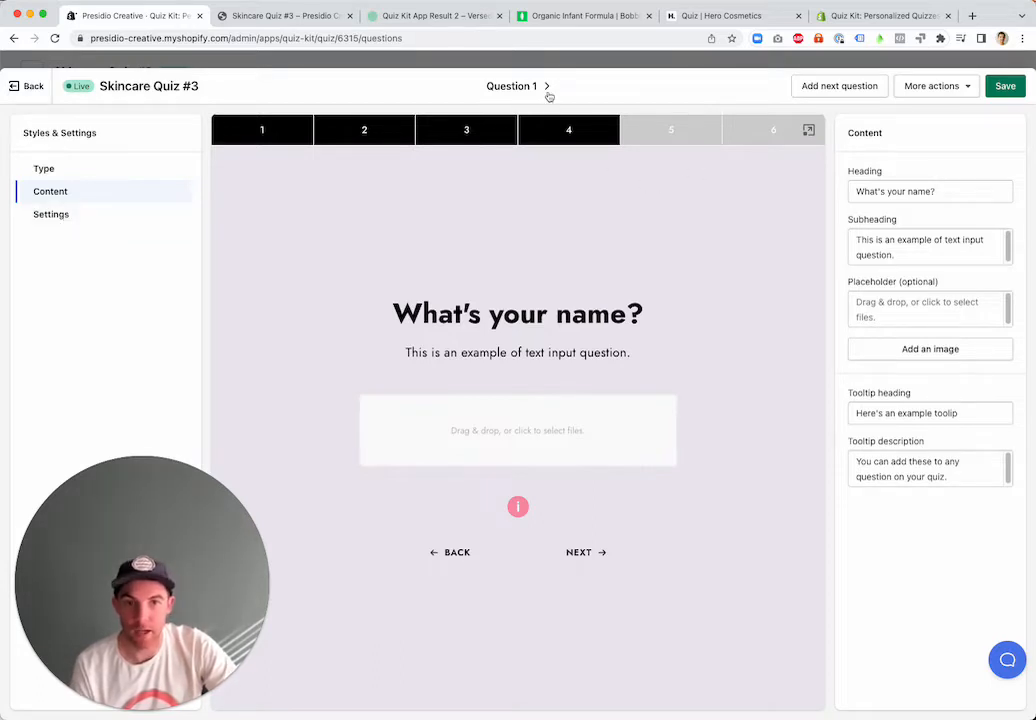
pyautogui.click(547, 88)
pyautogui.click(553, 86)
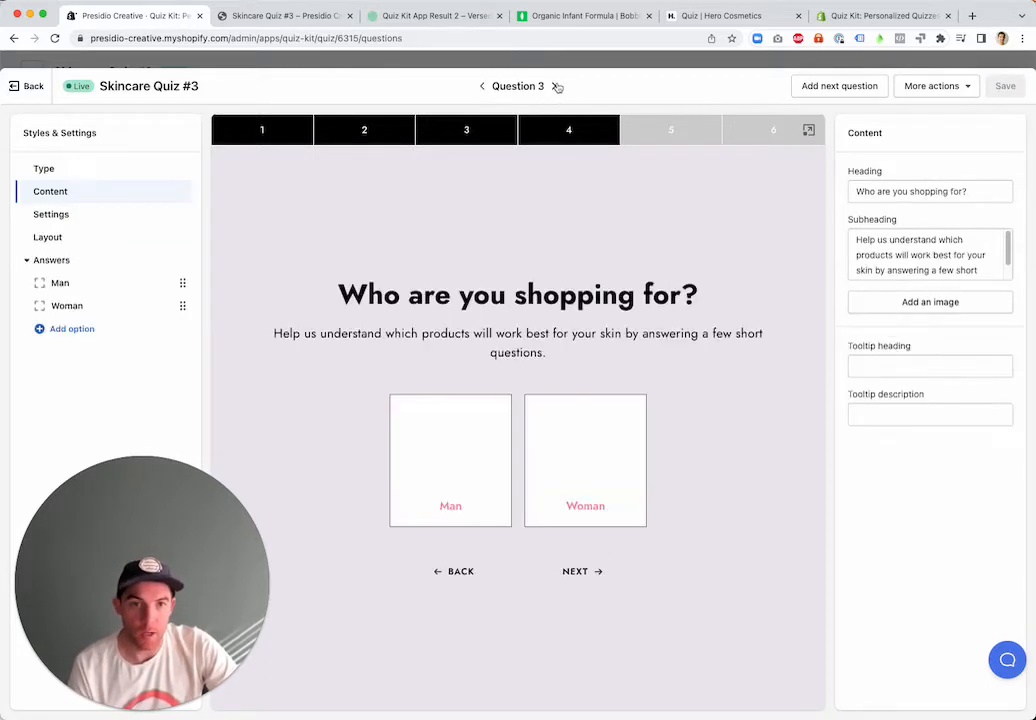
pyautogui.click(482, 87)
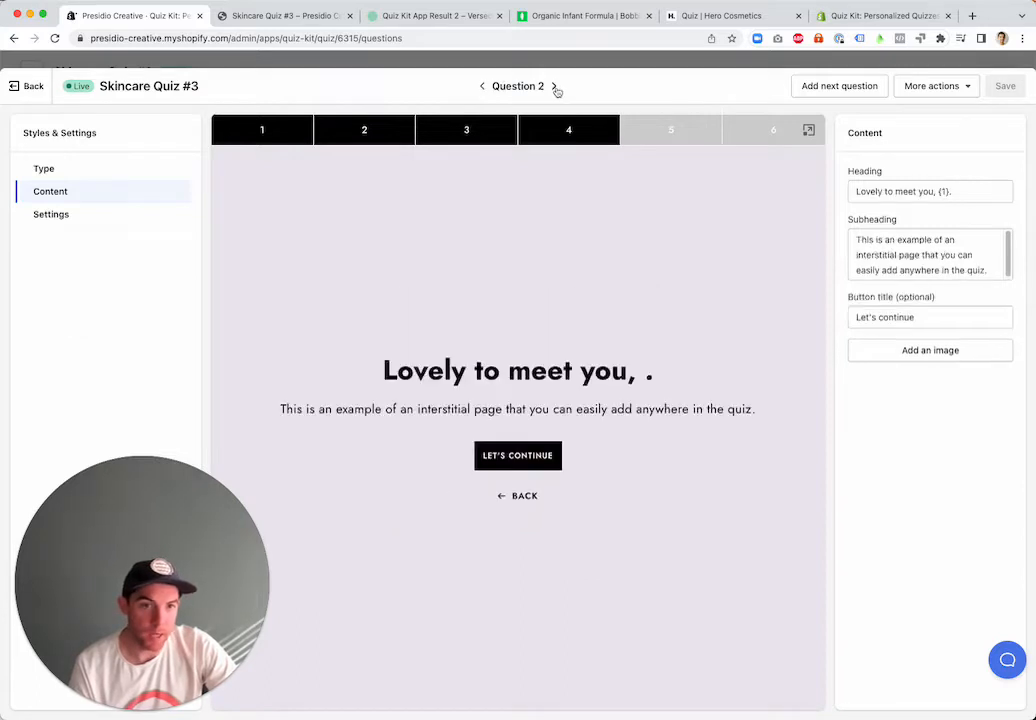
# Review the content of Questions 3, 4 and 5, including the option settings of Question 4's Under 18 answer
pyautogui.click(554, 87)
pyautogui.click(555, 88)
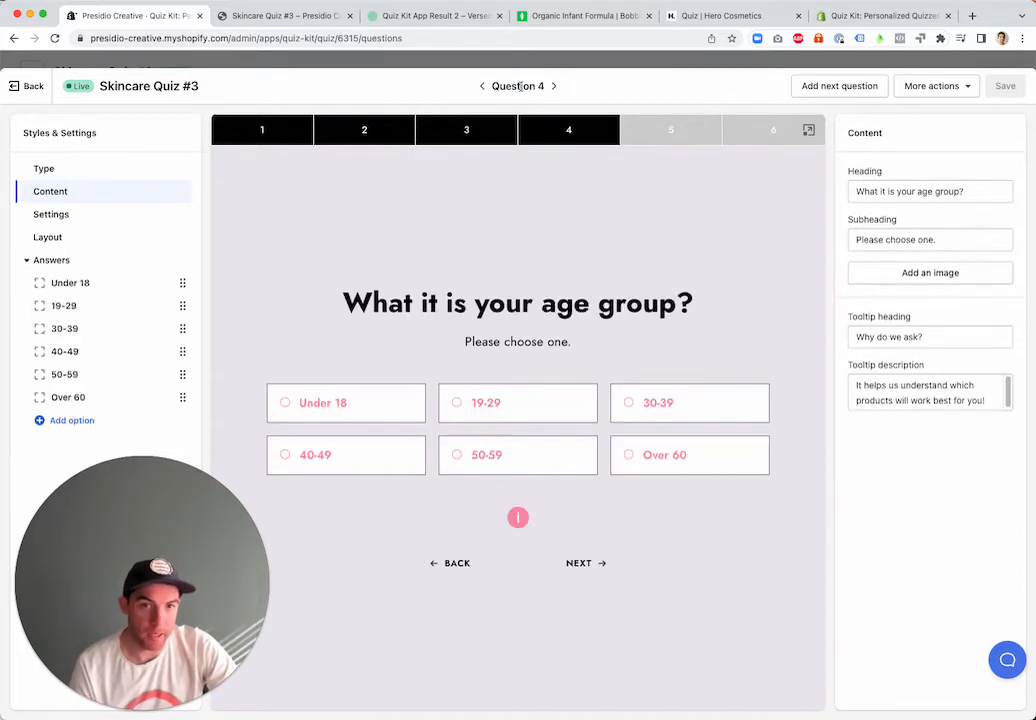
pyautogui.click(483, 88)
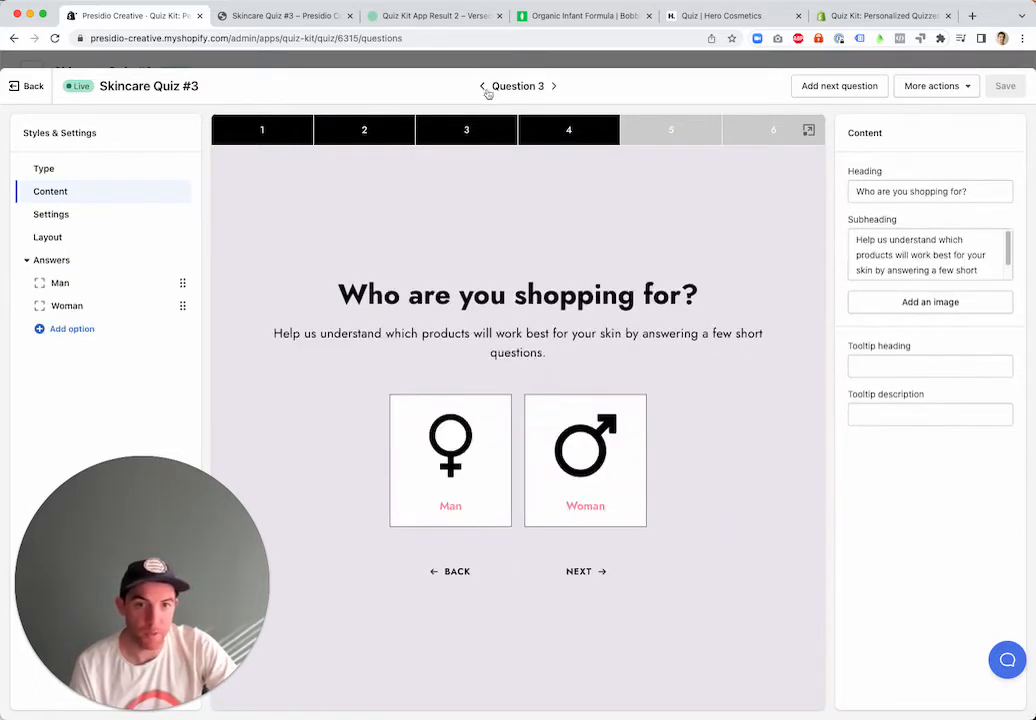
pyautogui.click(554, 87)
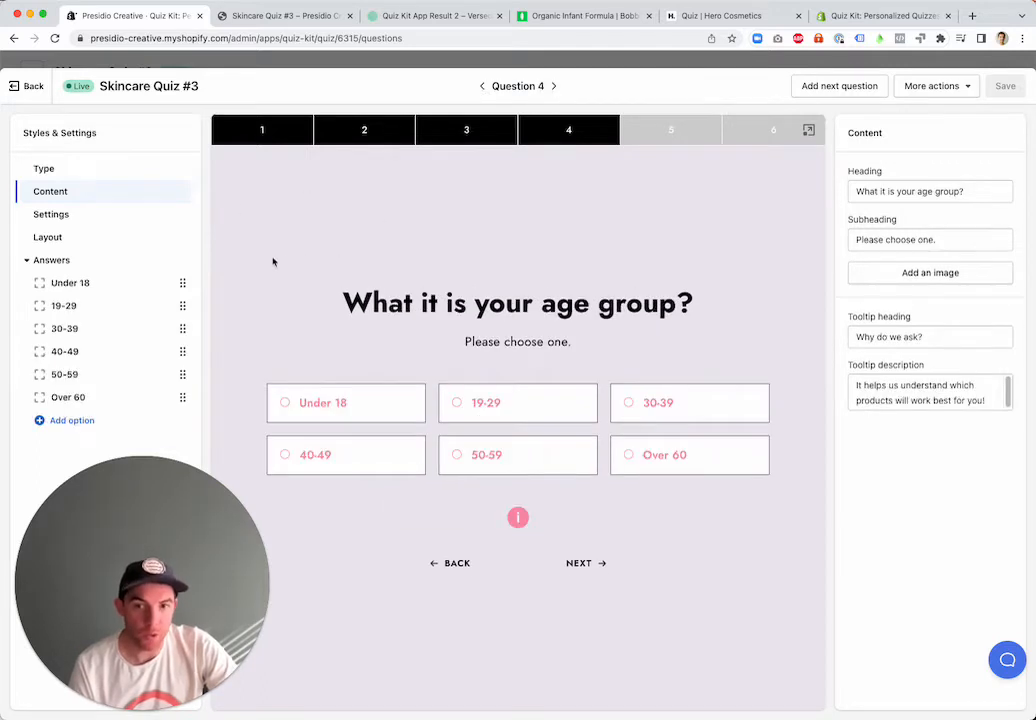
pyautogui.click(86, 262)
pyautogui.click(84, 283)
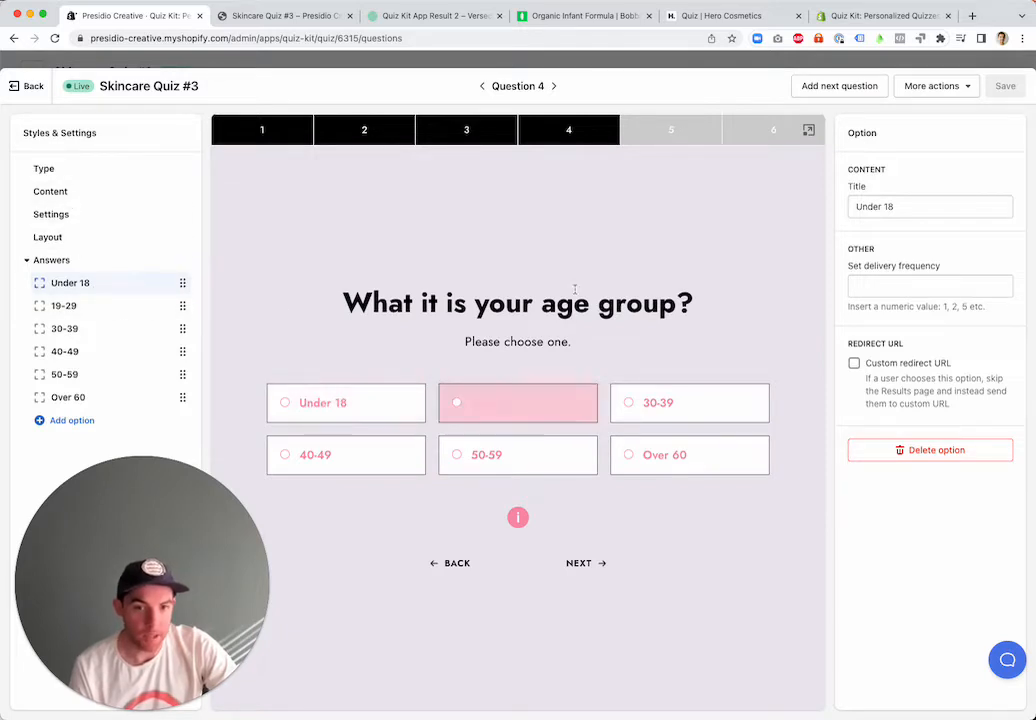
pyautogui.click(554, 86)
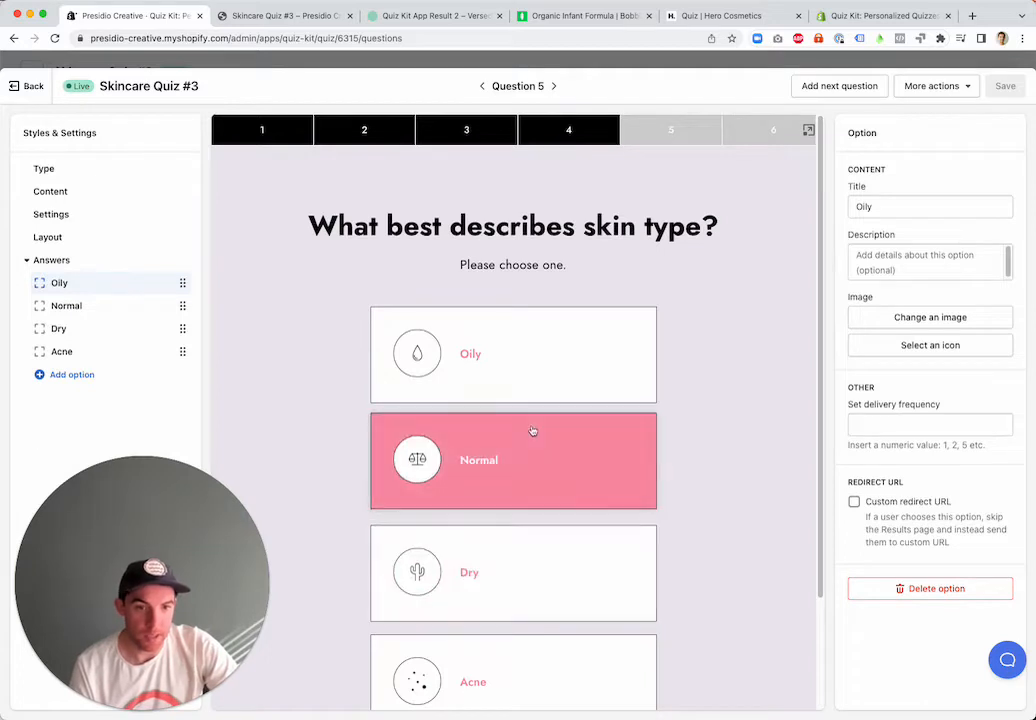
pyautogui.scroll(-1, 535, 371)
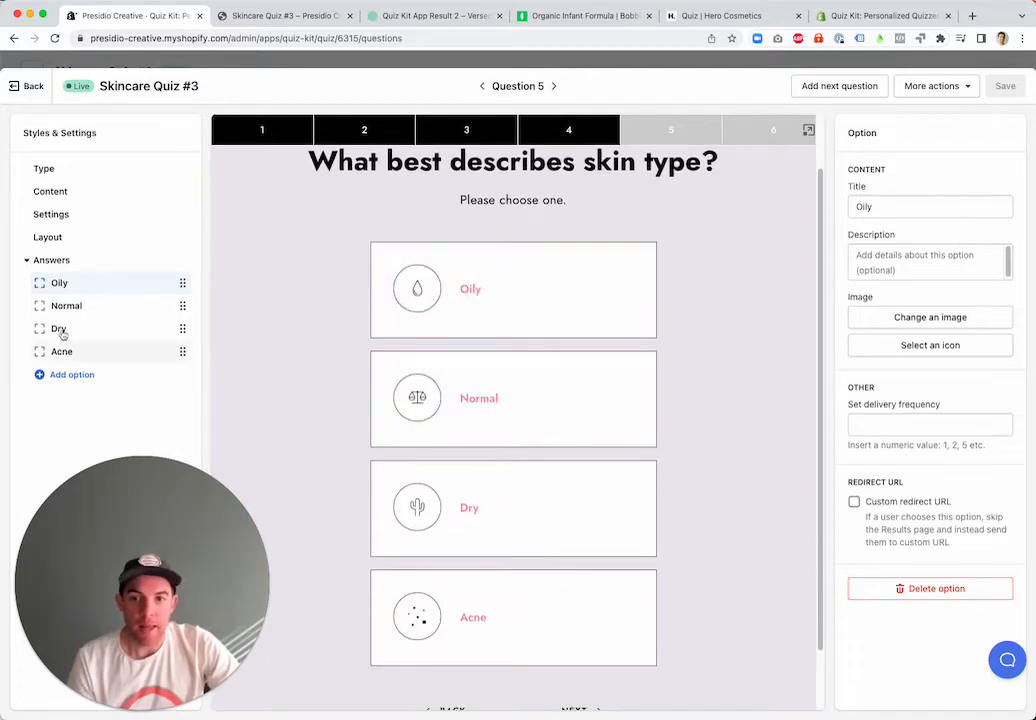
# In Question 5's settings, enable selecting more than one answer, skipping the question, and not showing it while creating answer paths
pyautogui.click(58, 238)
pyautogui.click(60, 220)
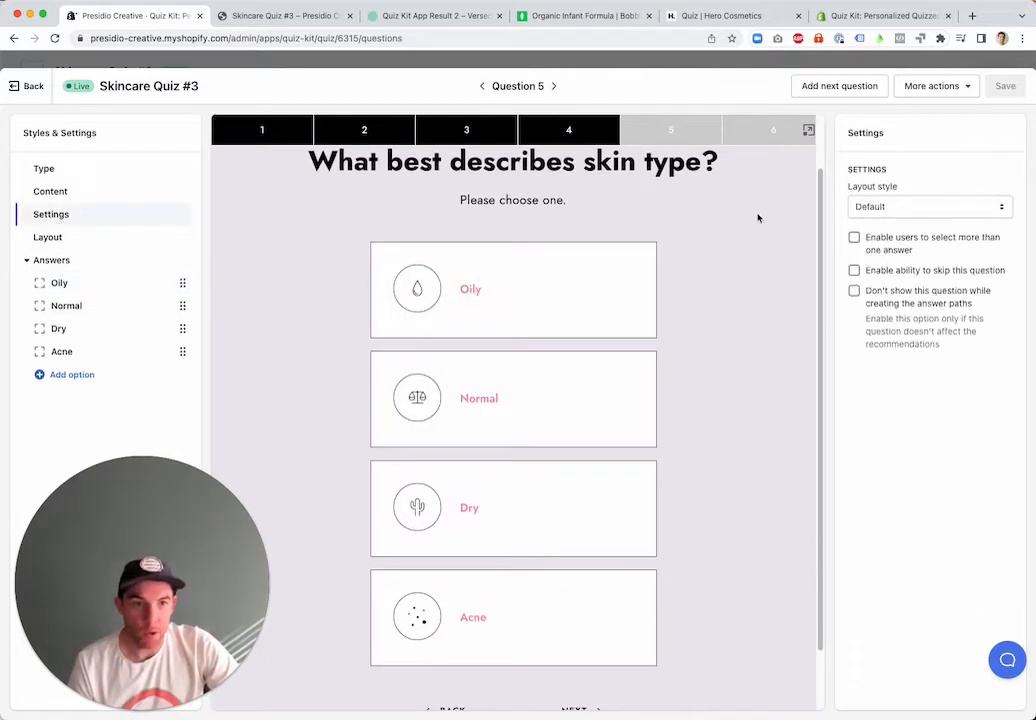
pyautogui.click(887, 241)
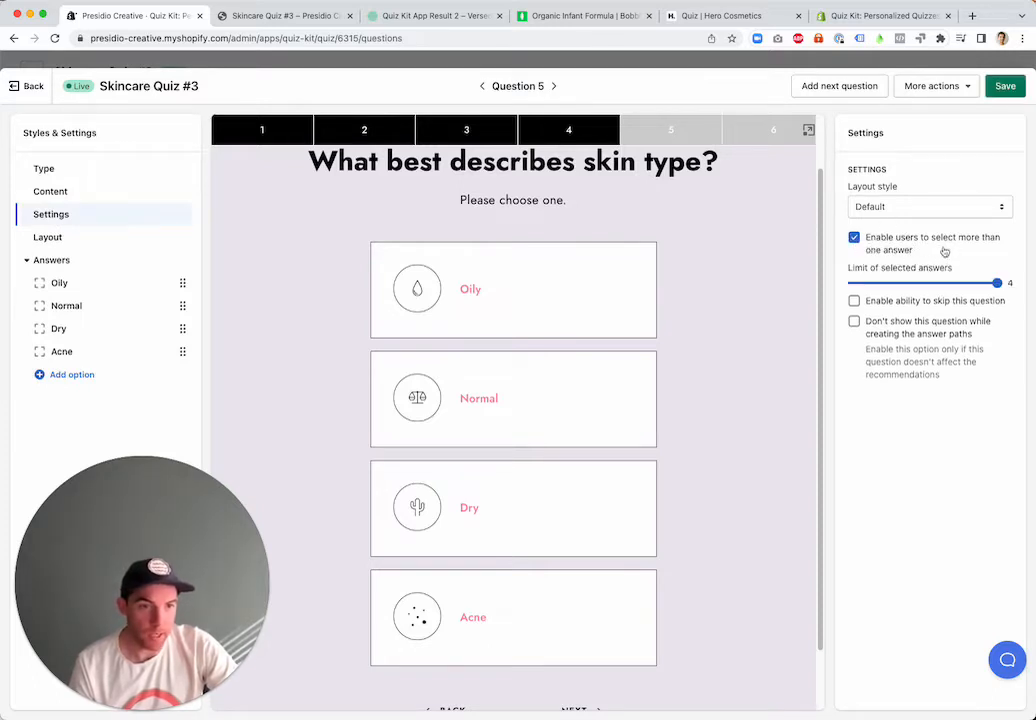
pyautogui.click(855, 302)
pyautogui.scroll(-2, 620, 307)
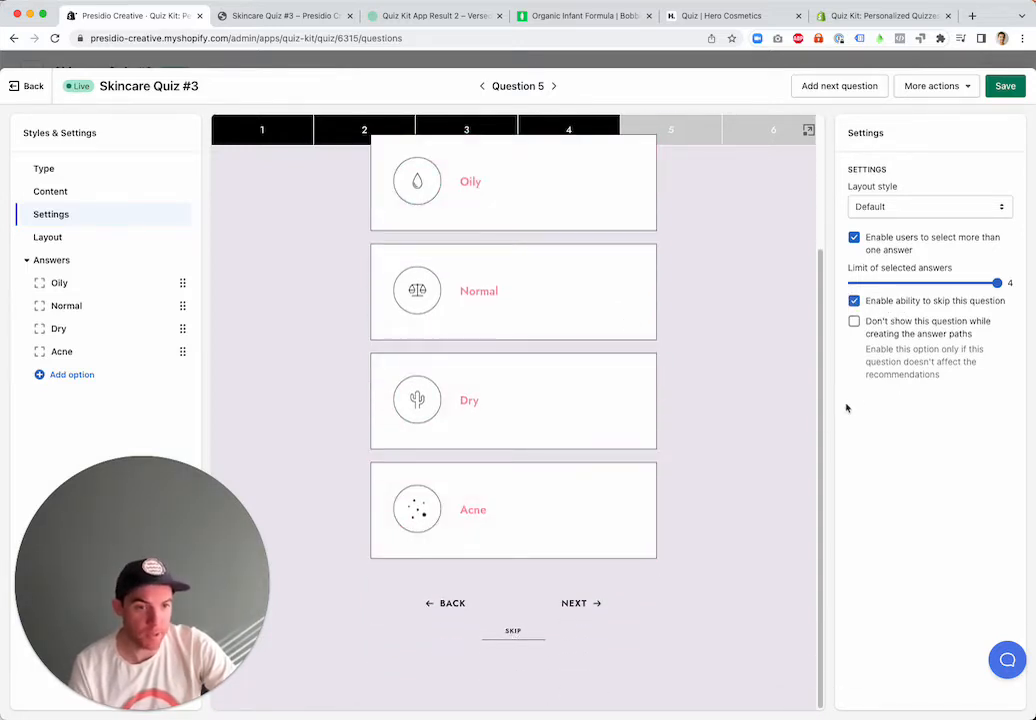
pyautogui.click(946, 334)
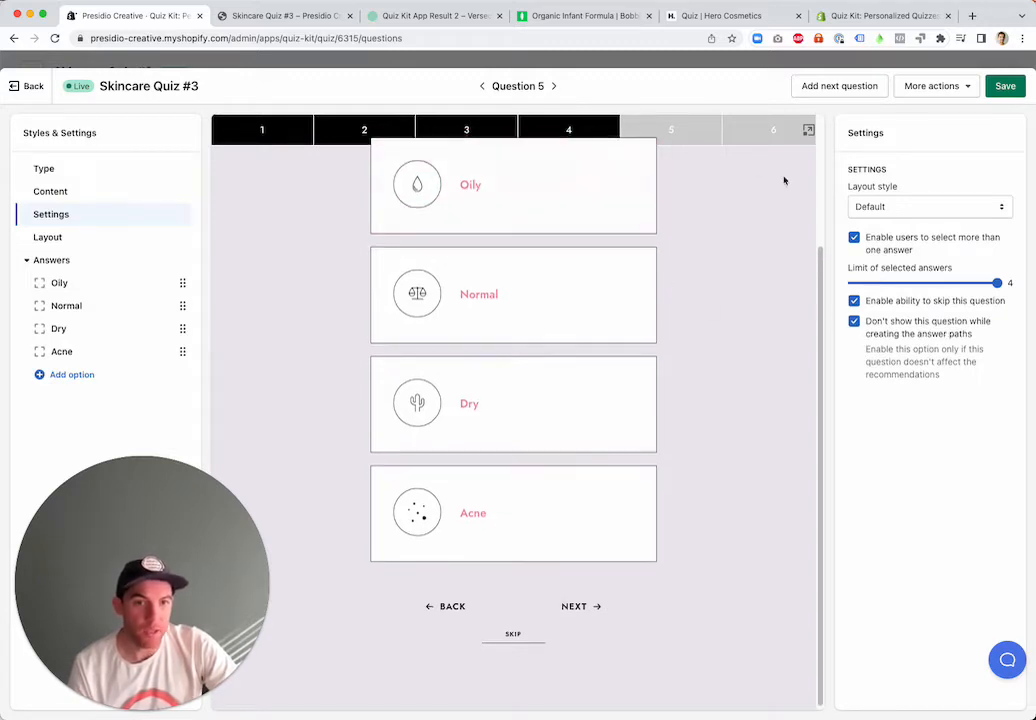
pyautogui.scroll(4, 573, 197)
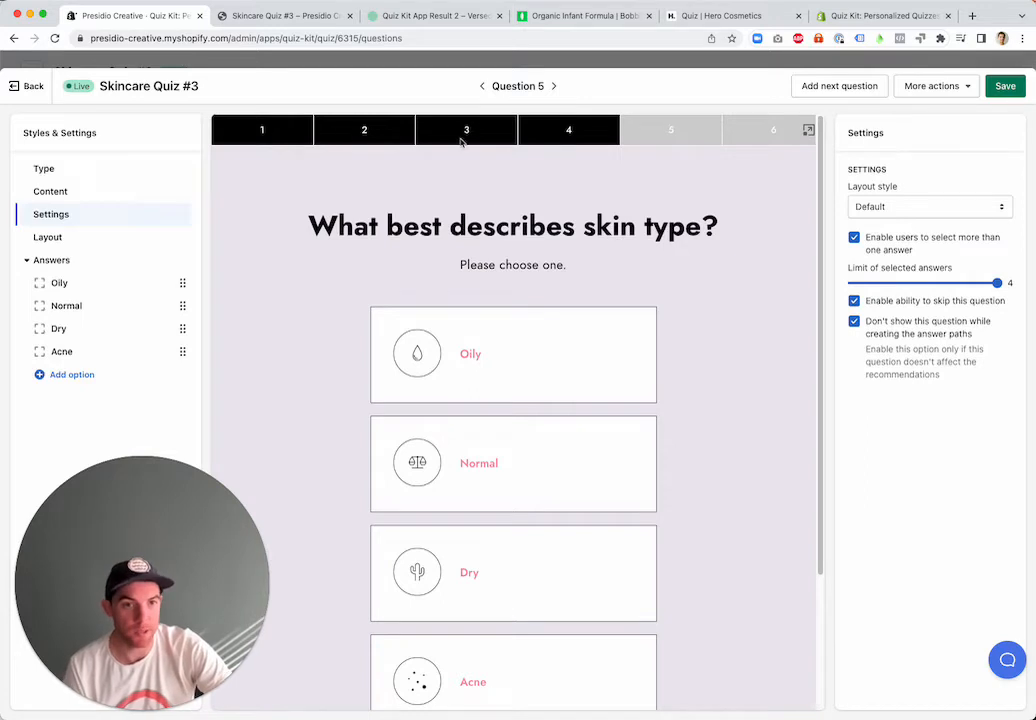
# Review Question 6 with its answers, settings and additional actions, and return to the question overview
pyautogui.click(554, 86)
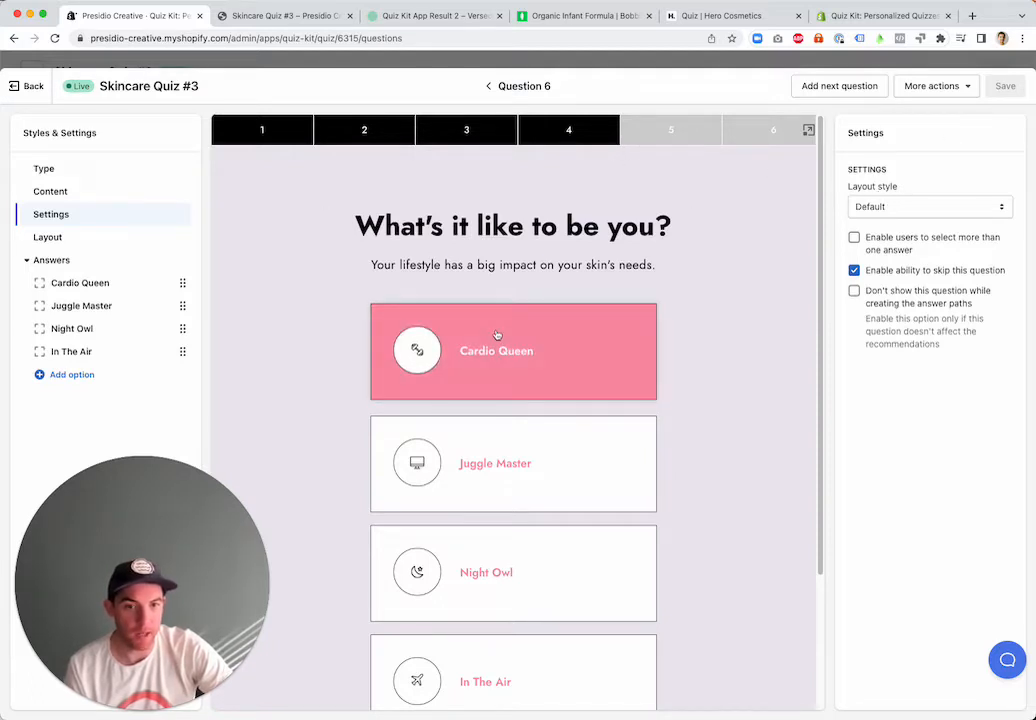
pyautogui.scroll(-2, 518, 370)
pyautogui.scroll(2, 520, 368)
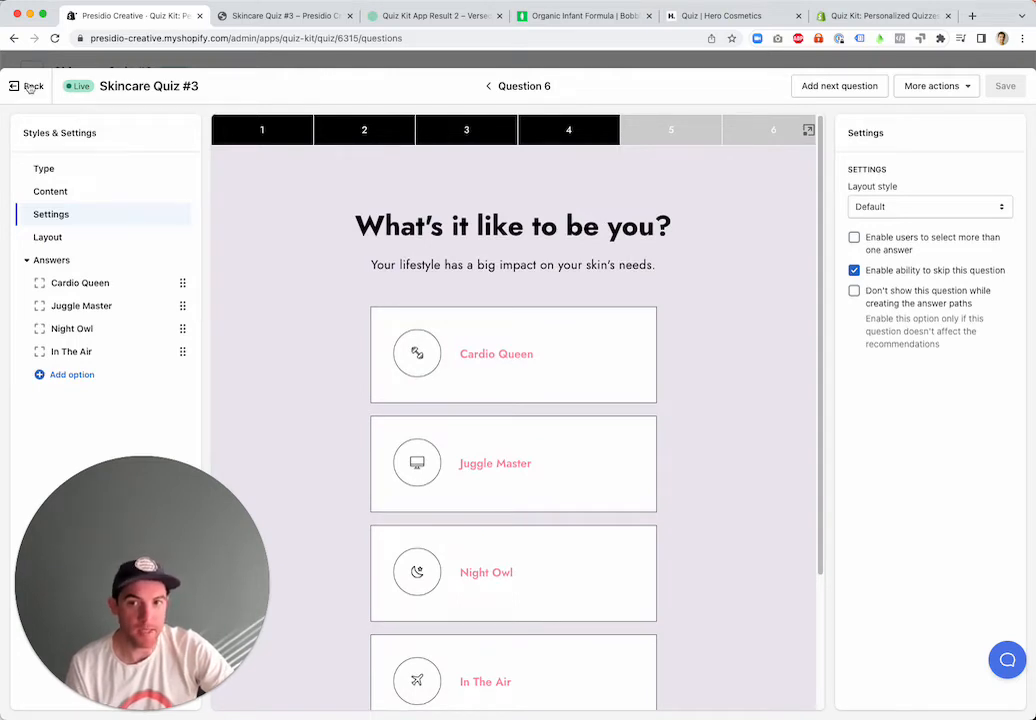
pyautogui.click(908, 88)
pyautogui.click(922, 65)
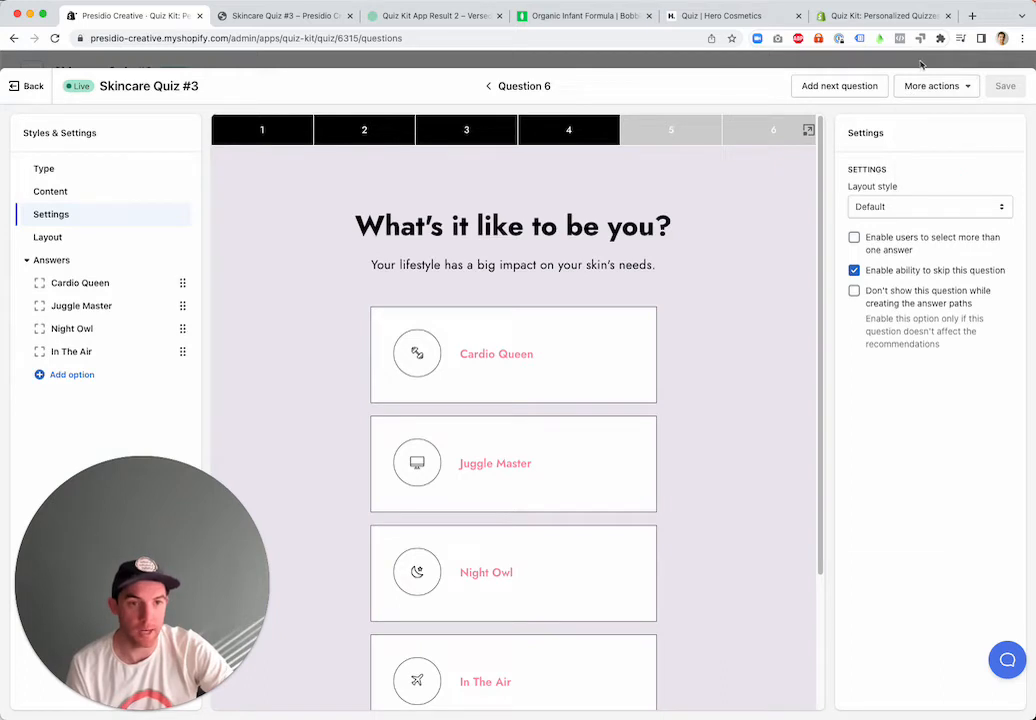
pyautogui.click(30, 86)
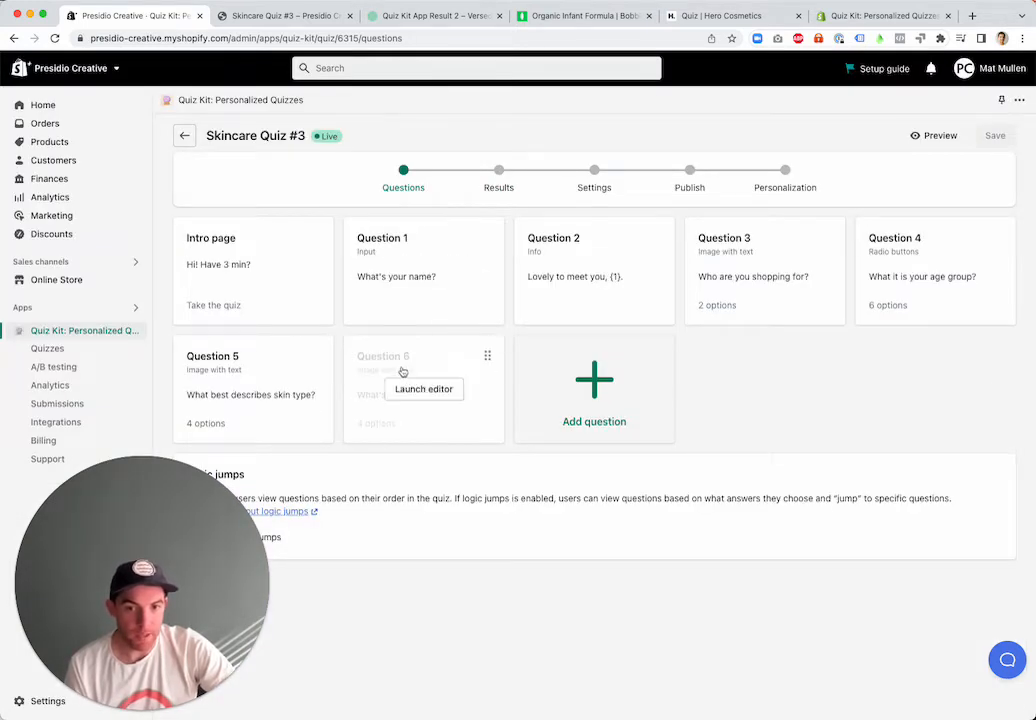
# Compare the results types for the quiz, keep Basic (default) and continue to the result layout choices
pyautogui.click(500, 188)
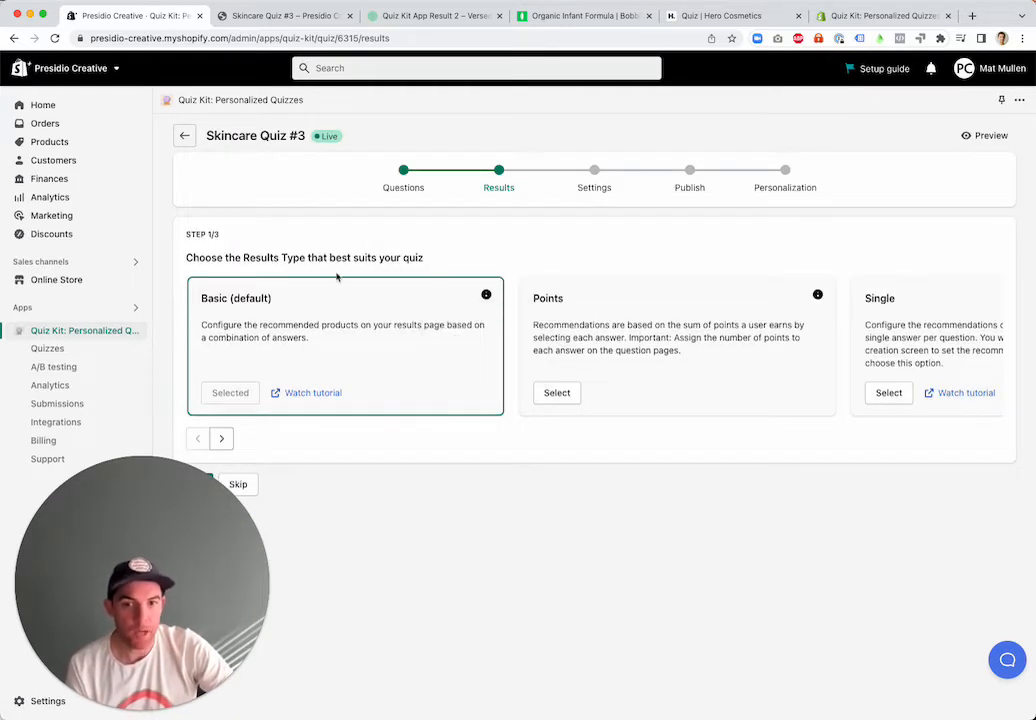
pyautogui.click(222, 439)
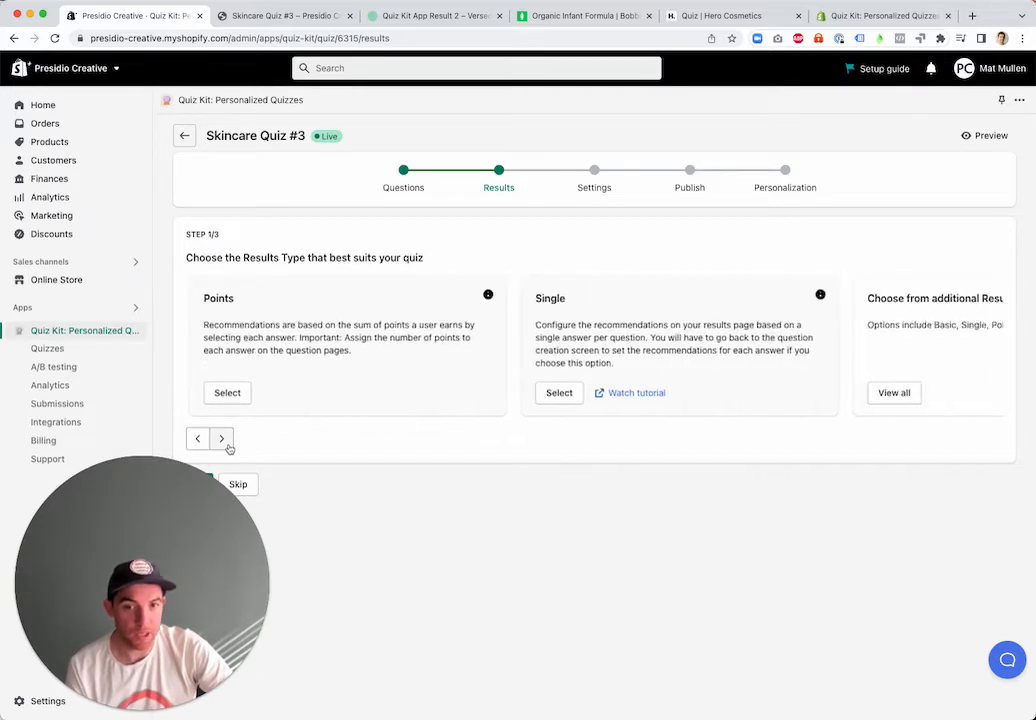
pyautogui.click(201, 440)
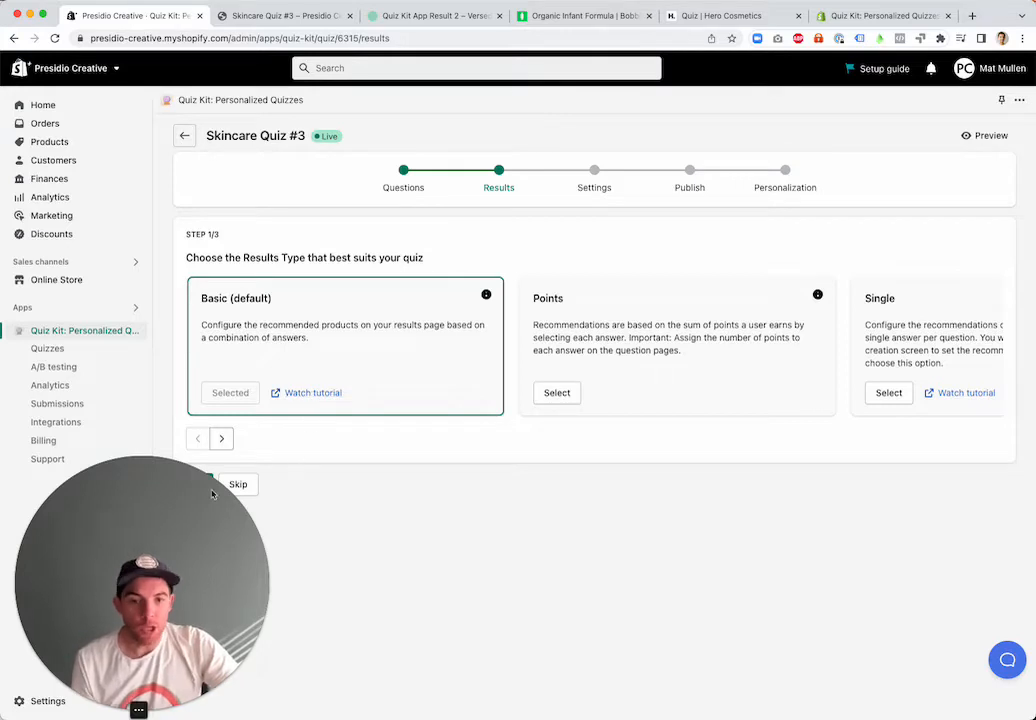
pyautogui.moveTo(191, 502); pyautogui.dragTo(135, 474)
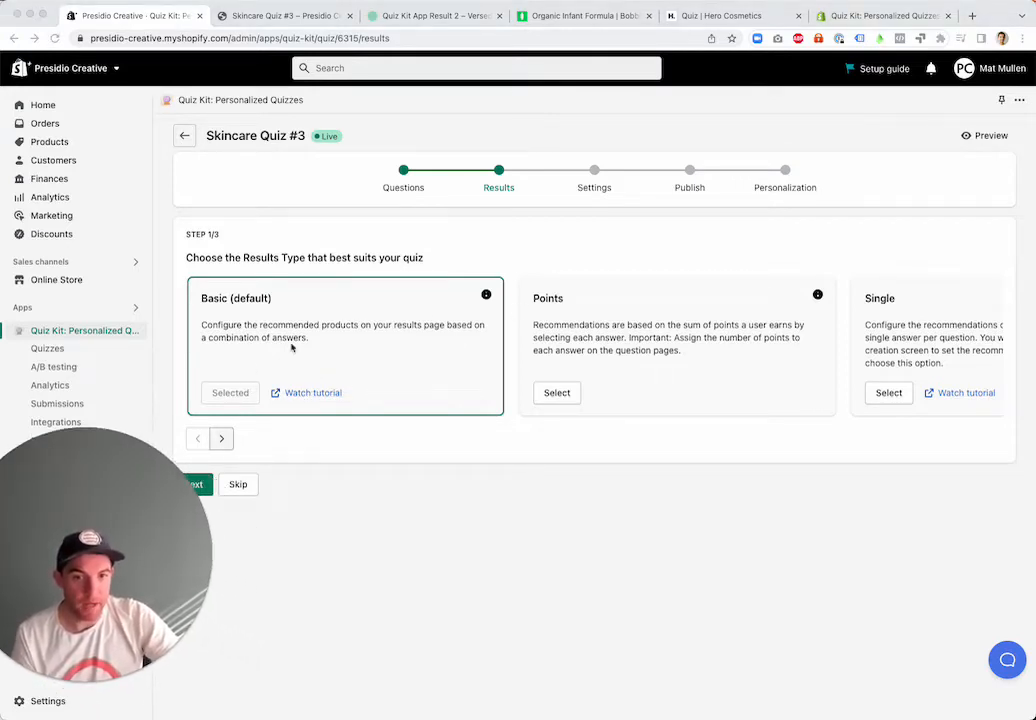
pyautogui.click(585, 323)
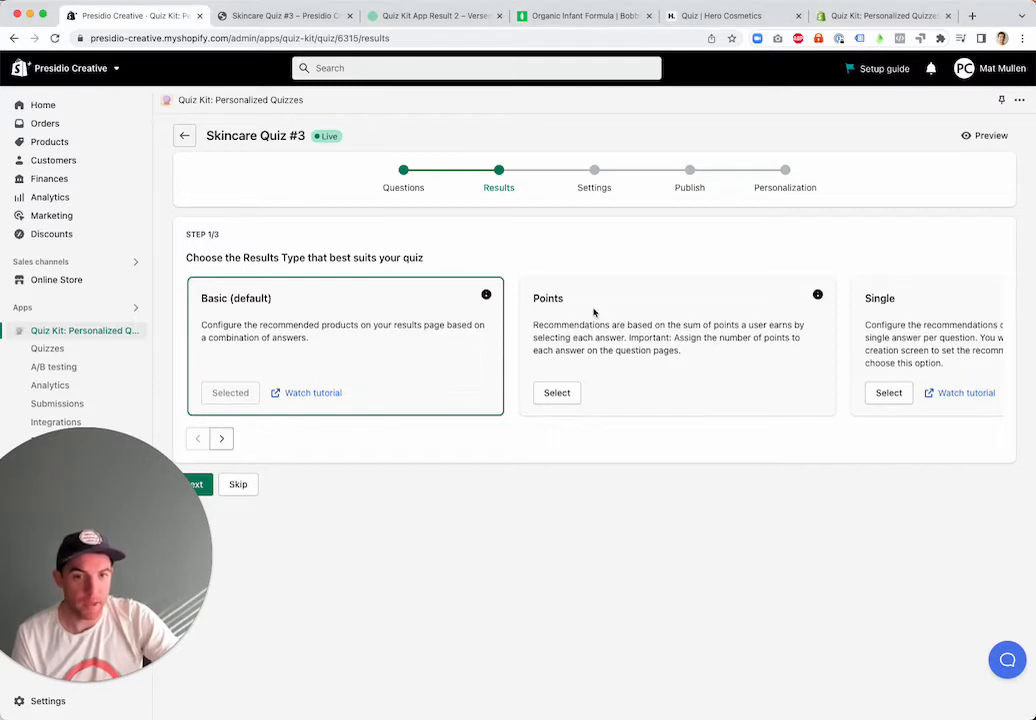
pyautogui.hscroll(5, 873, 322)
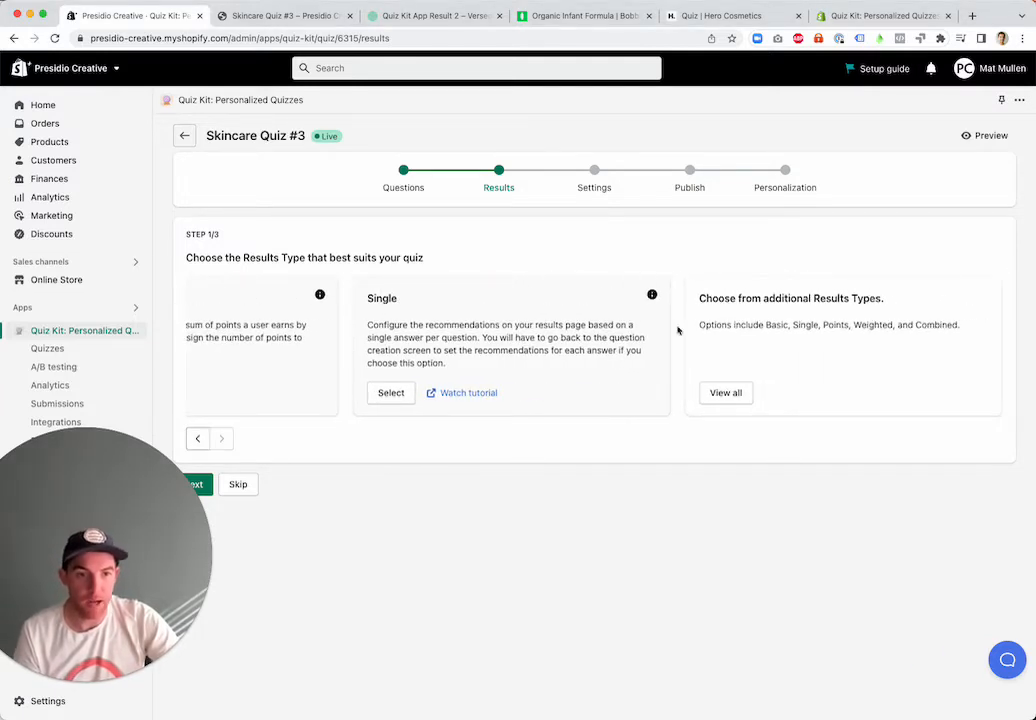
pyautogui.hscroll(-5, 678, 330)
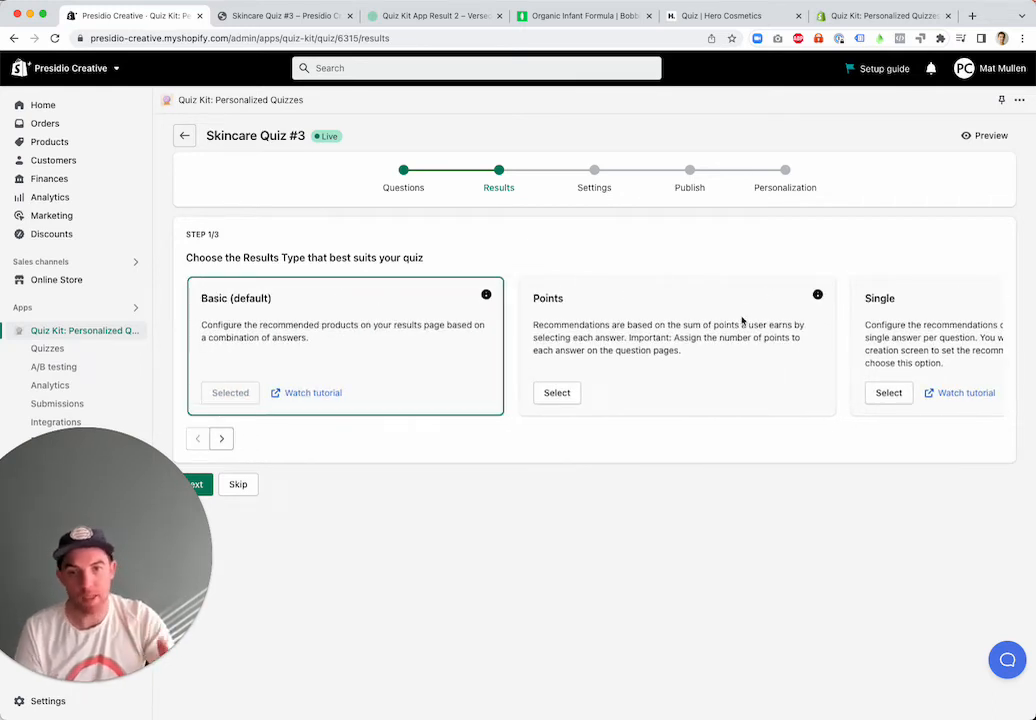
pyautogui.click(210, 486)
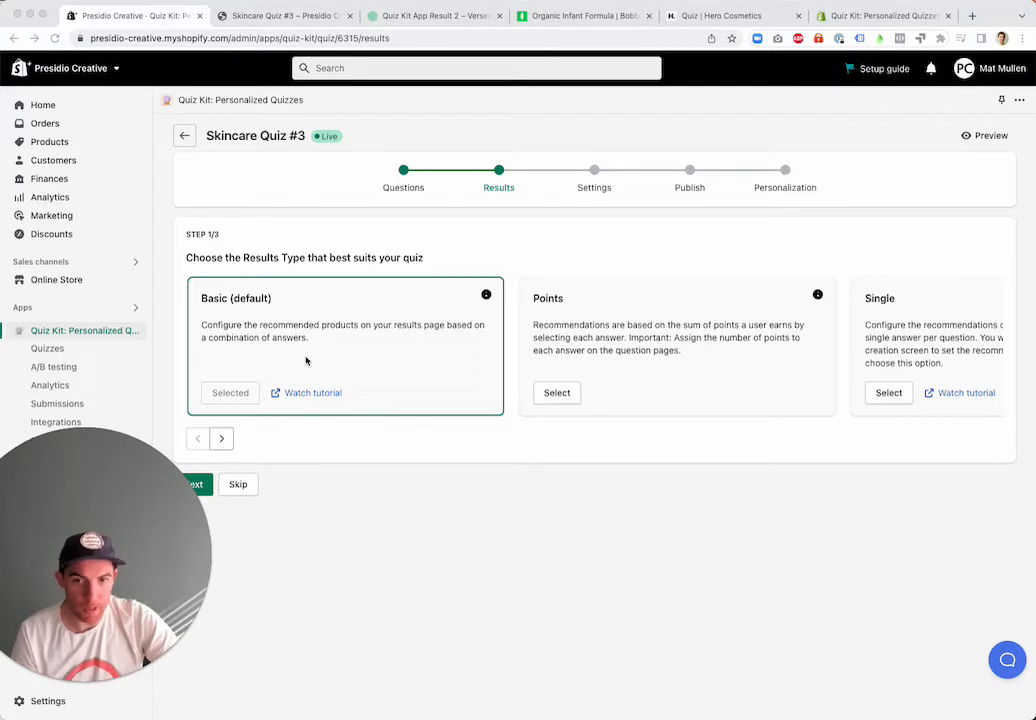
pyautogui.click(200, 485)
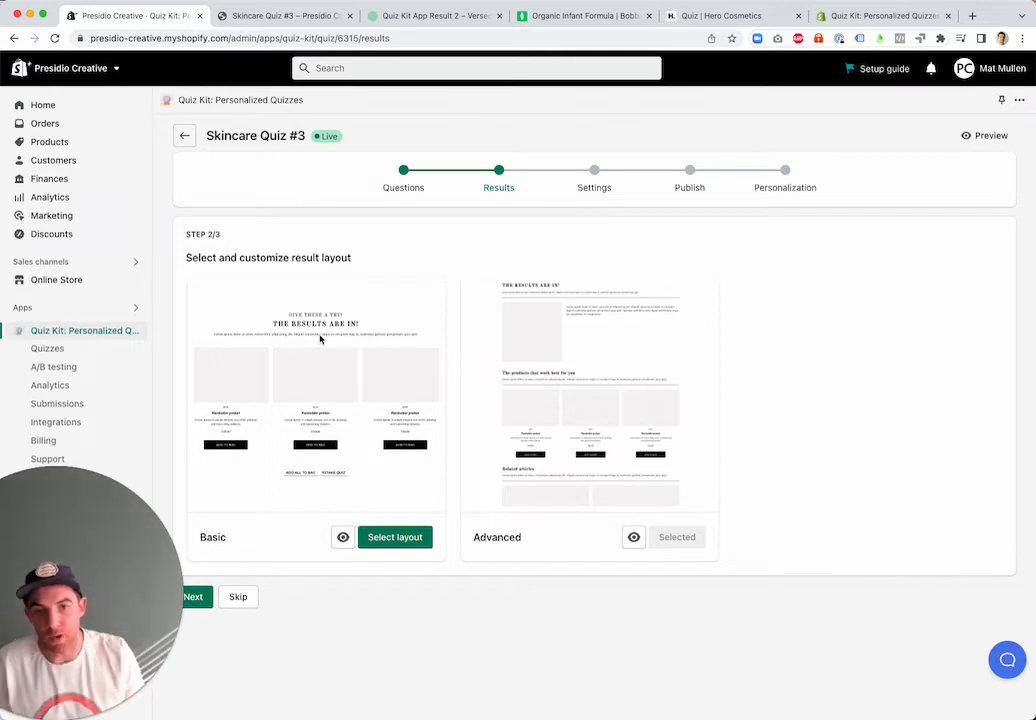
# Switch to the Versed quiz result page and examine its regimen heading, description text and Your Core Three product recommendations
pyautogui.click(414, 17)
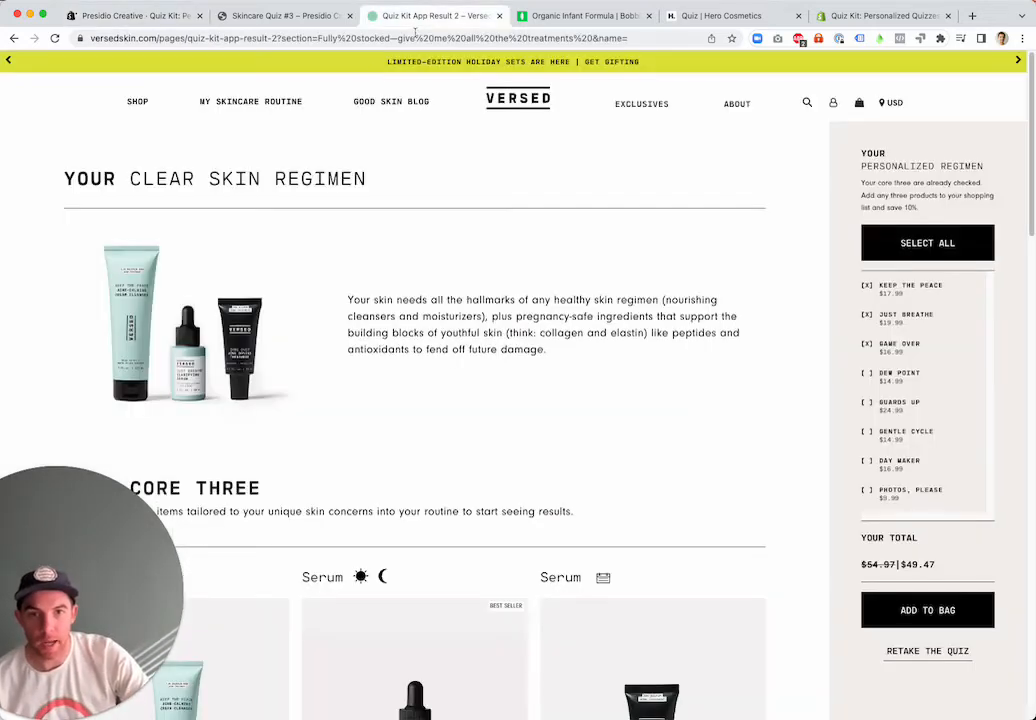
pyautogui.scroll(-1, 264, 153)
pyautogui.moveTo(64, 176); pyautogui.dragTo(330, 176)
pyautogui.scroll(-3, 244, 217)
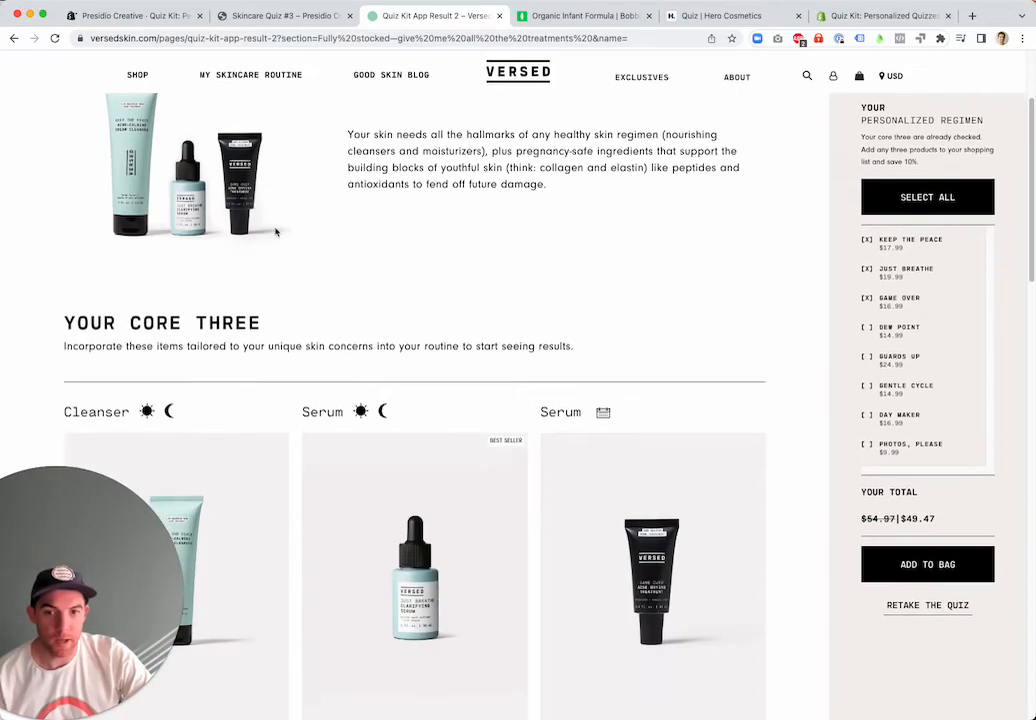
pyautogui.scroll(2, 210, 215)
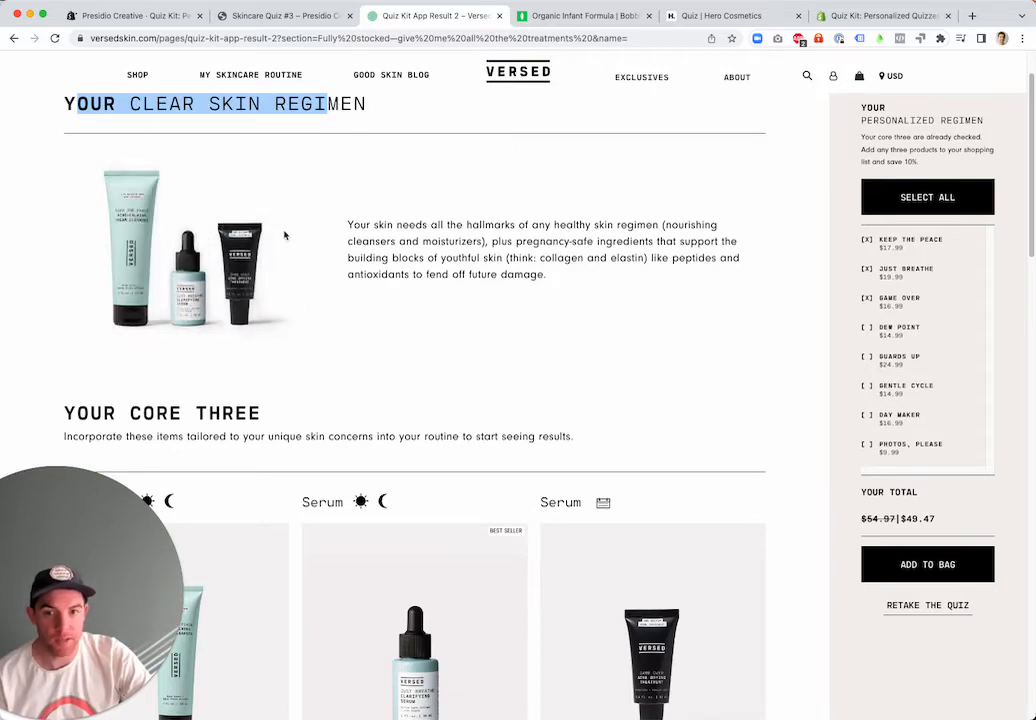
pyautogui.tripleClick(395, 230)
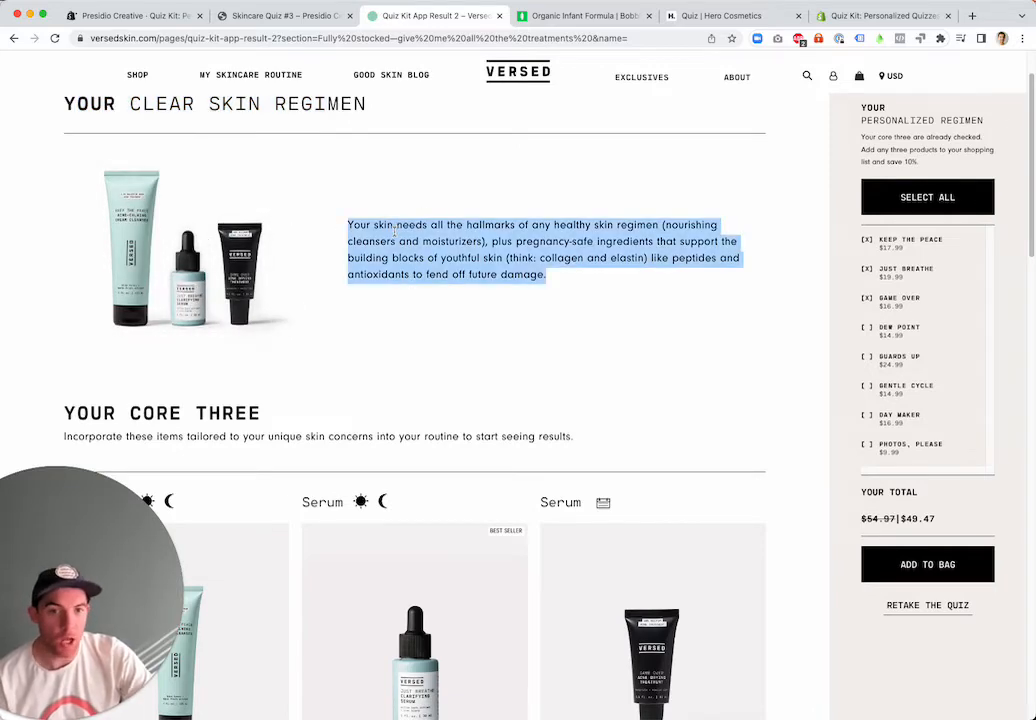
pyautogui.scroll(-6, 424, 237)
pyautogui.scroll(3, 294, 227)
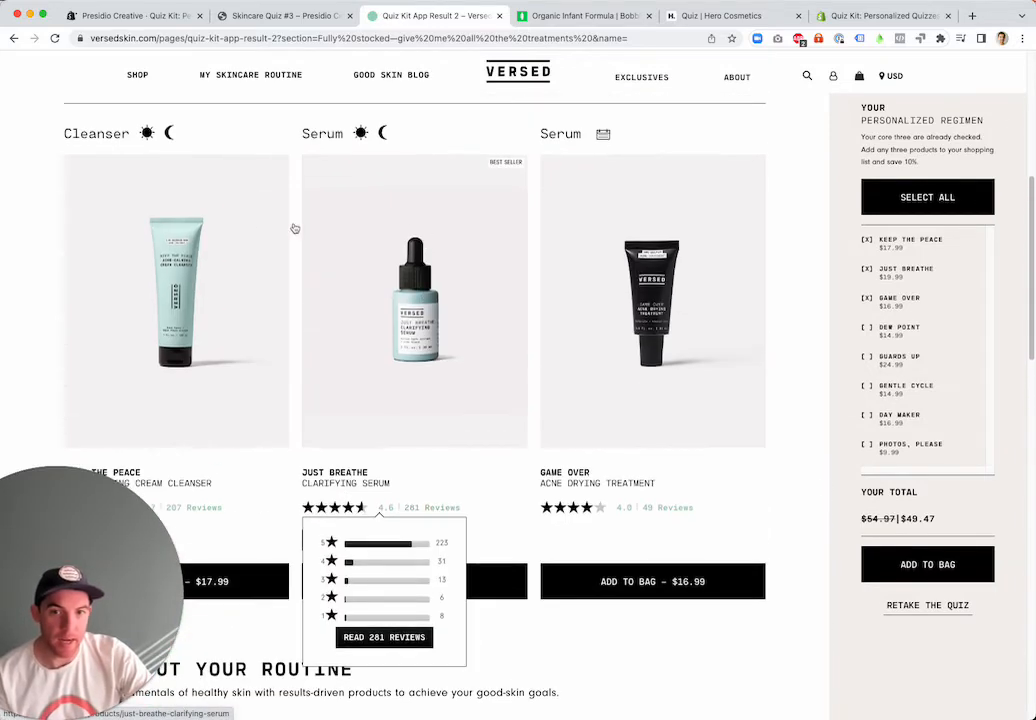
pyautogui.scroll(2, 108, 150)
pyautogui.scroll(-1, 204, 185)
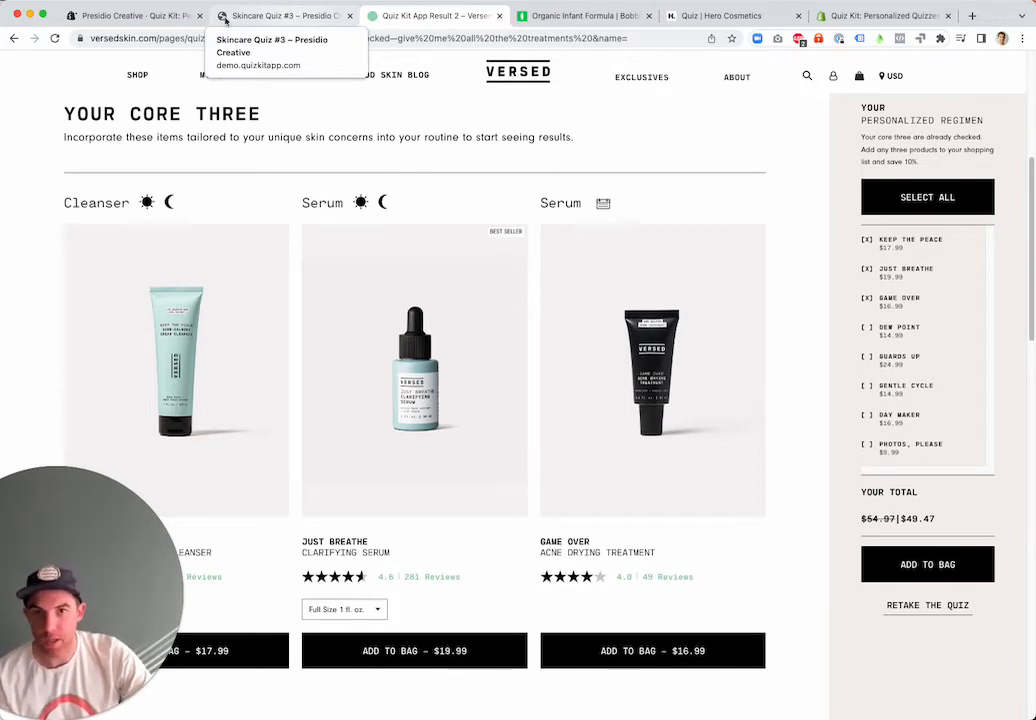
# Return to the Quiz Kit admin page, keep the Advanced result layout and start creating a path for the draft result
pyautogui.click(140, 16)
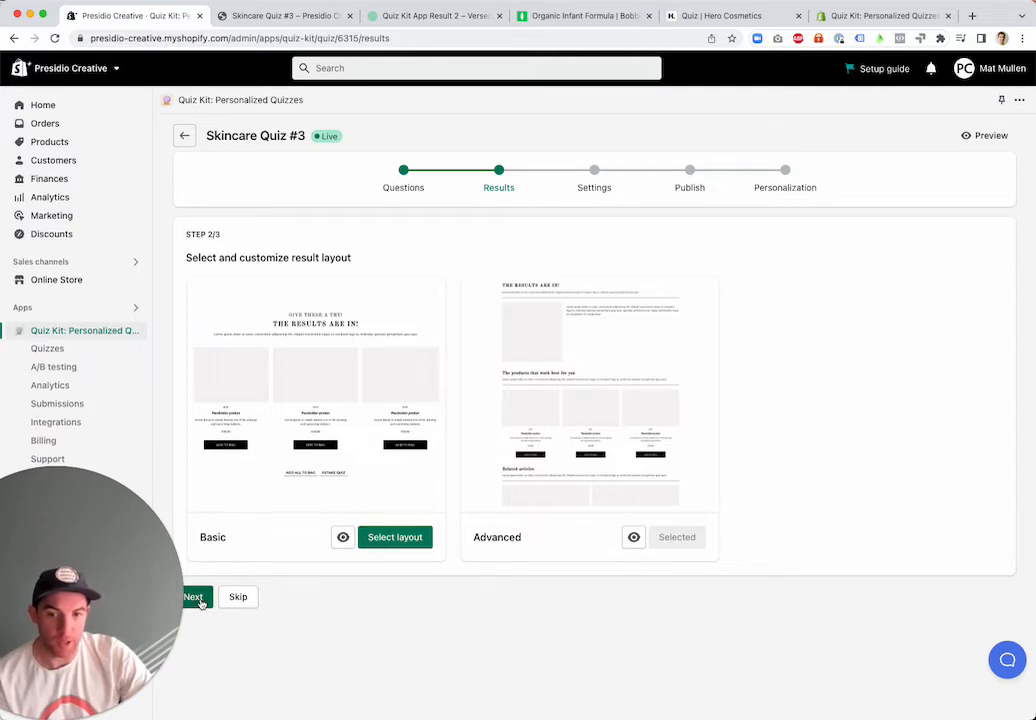
pyautogui.click(196, 597)
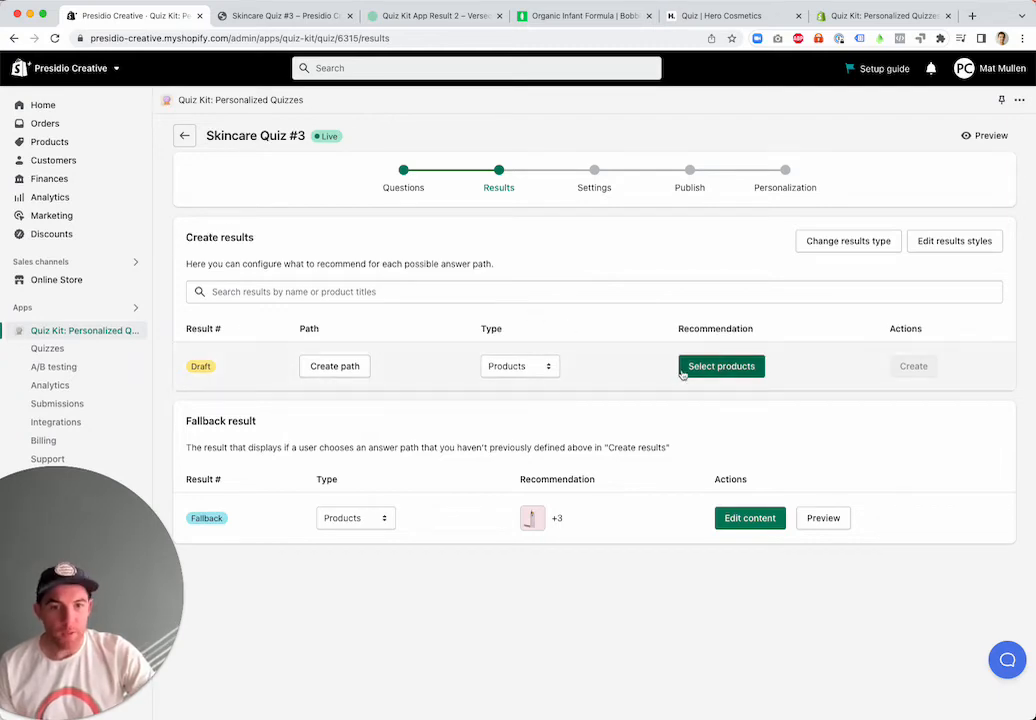
pyautogui.click(332, 370)
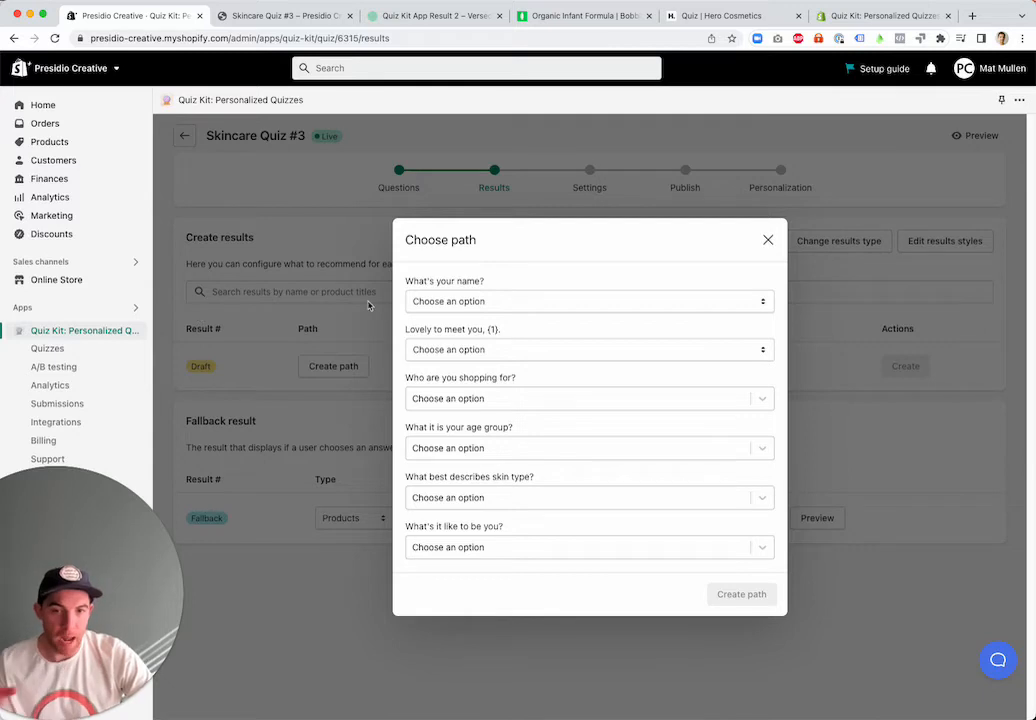
# Set the path's "What's your name?" and "Lovely to meet you" answers to Any, and "Who are you shopping for?" to Woman
pyautogui.click(480, 302)
pyautogui.click(420, 315)
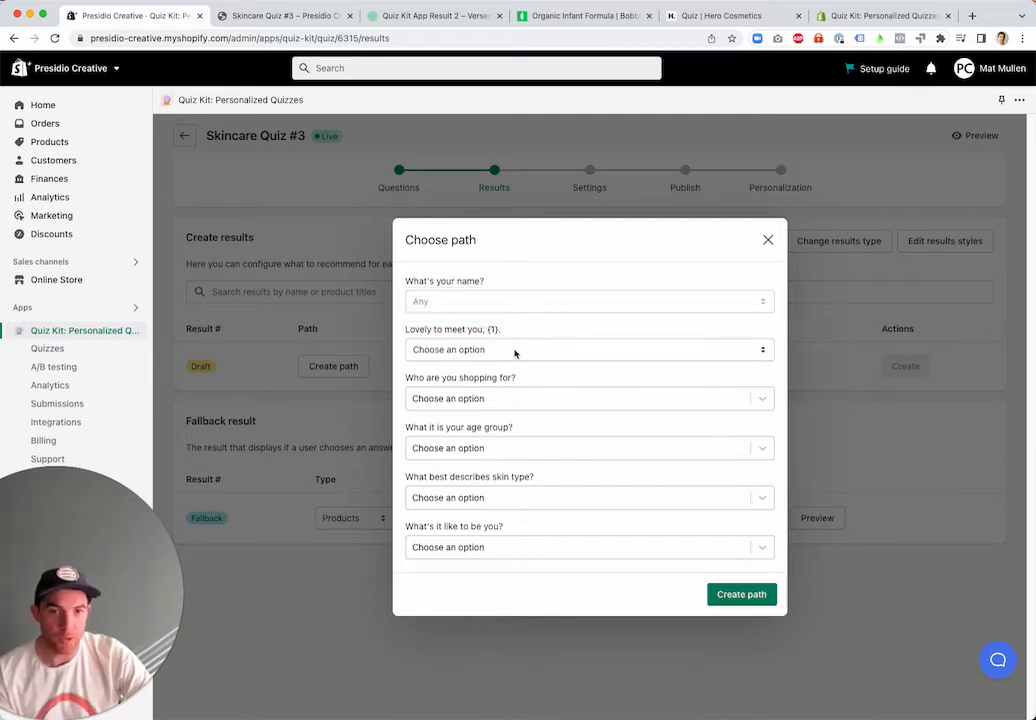
pyautogui.click(513, 350)
pyautogui.click(510, 365)
pyautogui.click(502, 397)
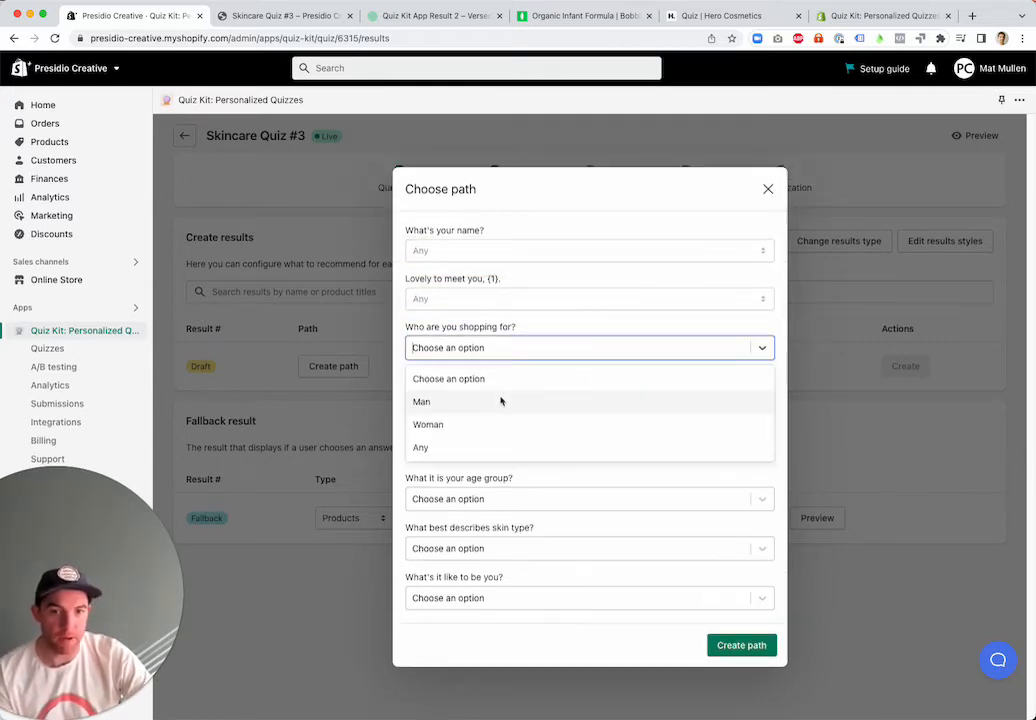
pyautogui.click(497, 423)
# Set the path's age group answer to 30-39 and its skin type answer to Any
pyautogui.click(505, 447)
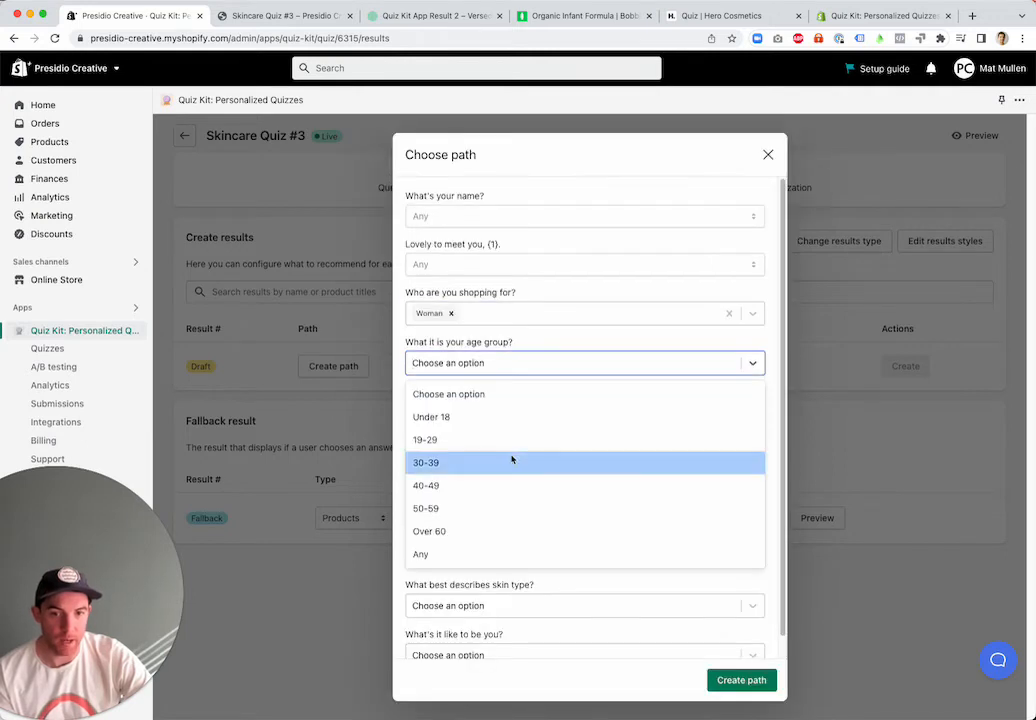
pyautogui.click(511, 460)
pyautogui.click(488, 497)
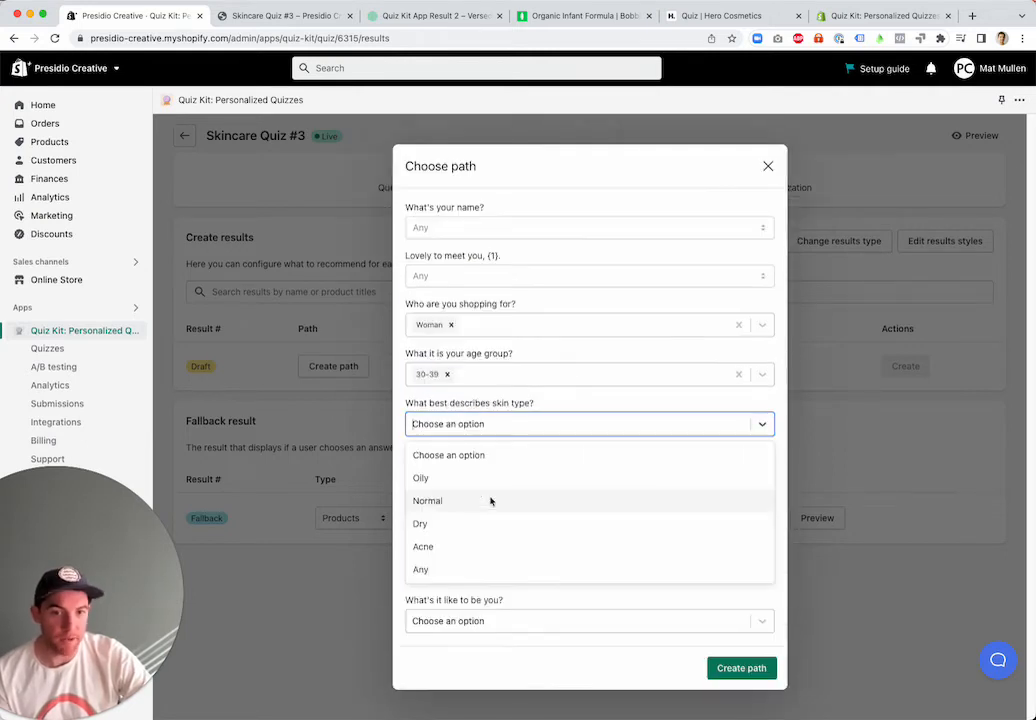
pyautogui.click(488, 497)
pyautogui.click(488, 500)
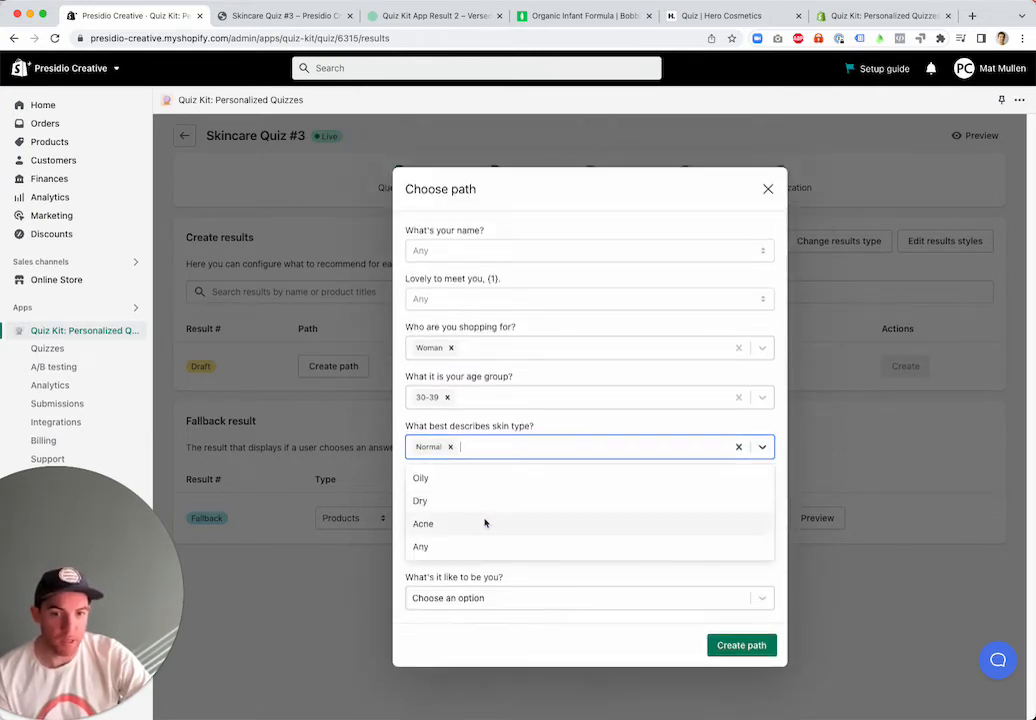
pyautogui.click(481, 545)
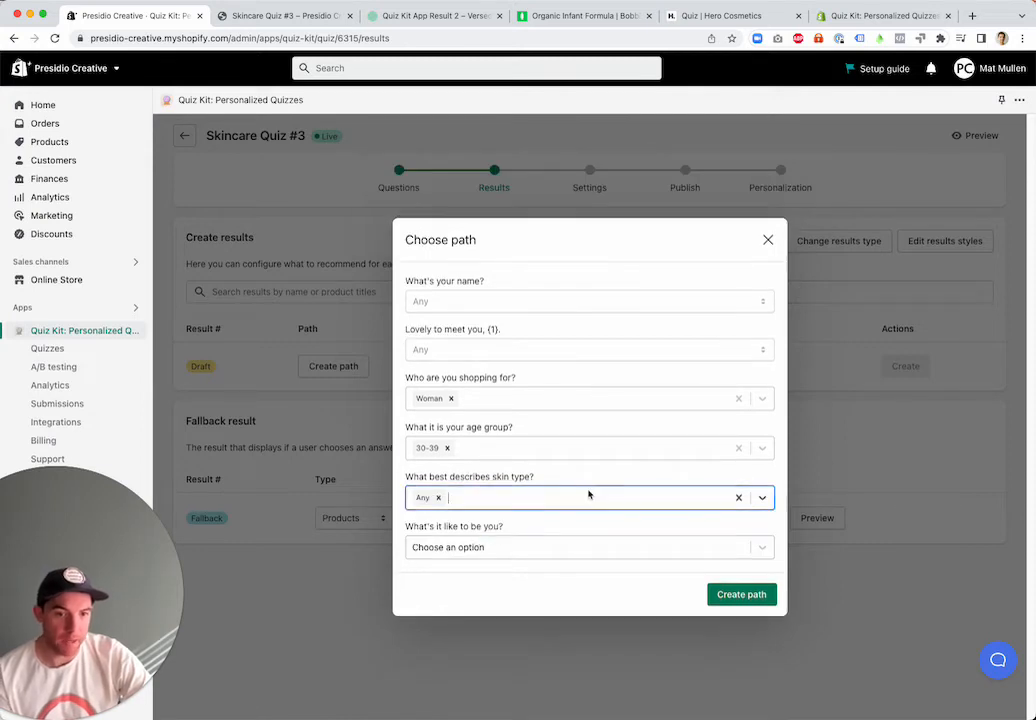
# Choose Cardio Queen for "What's it like to be you?" and create the path
pyautogui.click(474, 548)
pyautogui.click(479, 527)
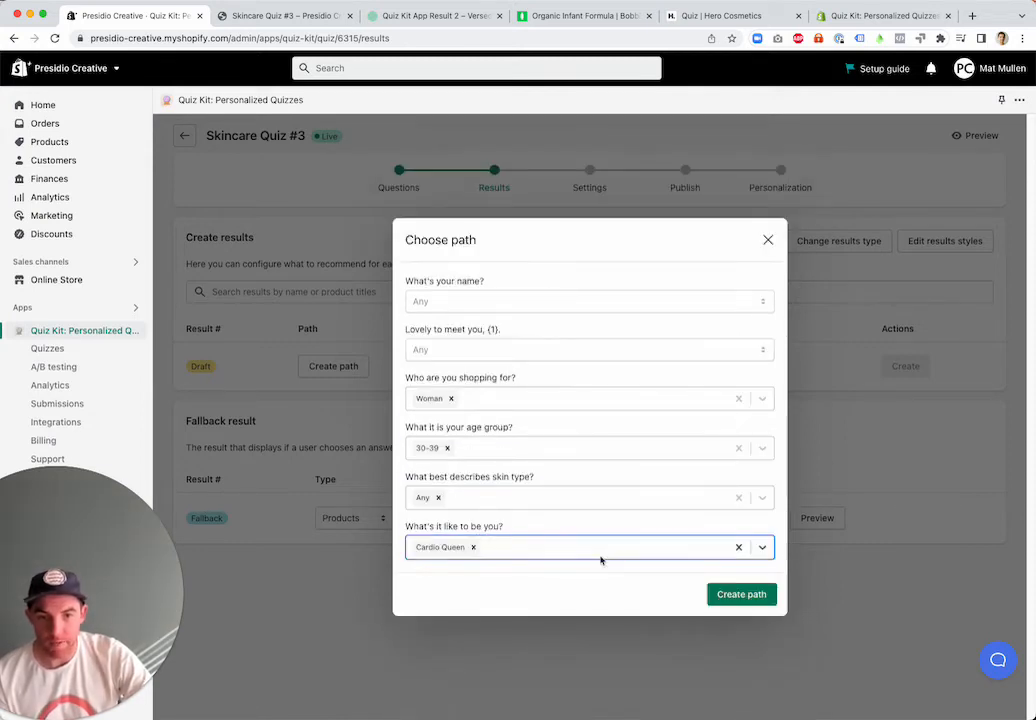
pyautogui.click(740, 593)
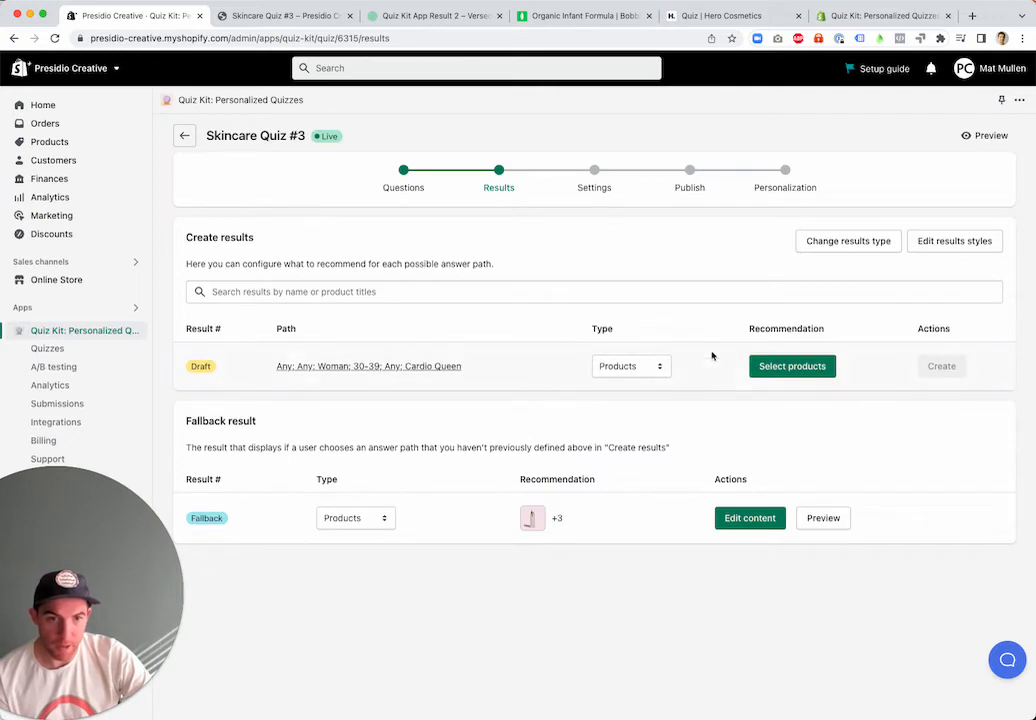
# Review the recommendation types available for the draft result
pyautogui.click(652, 368)
pyautogui.click(655, 371)
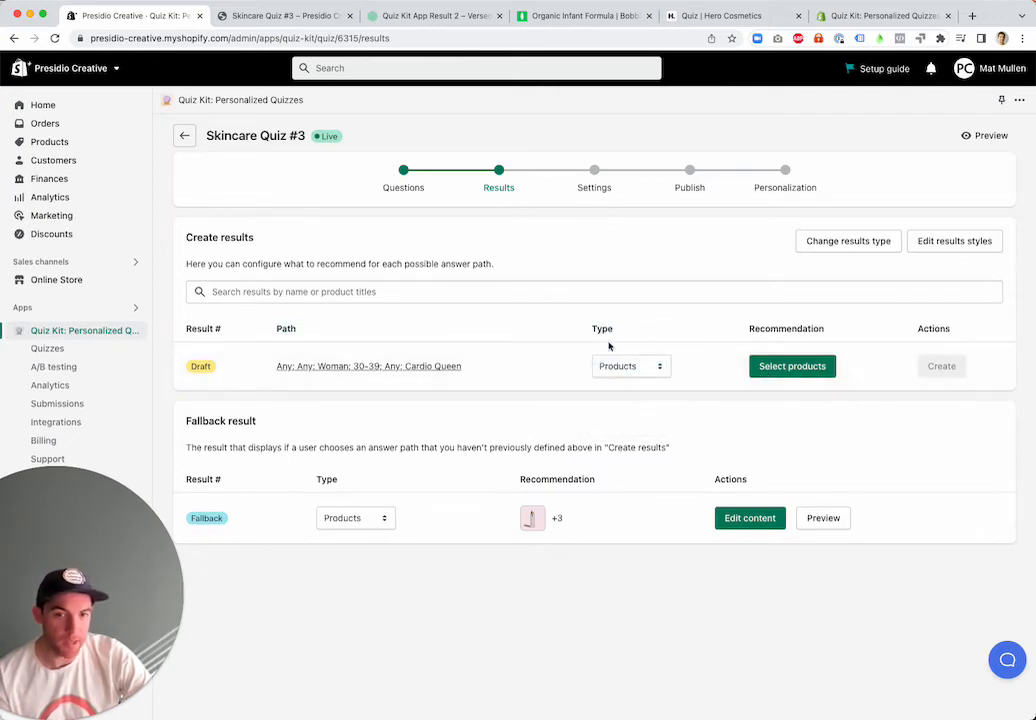
pyautogui.click(631, 367)
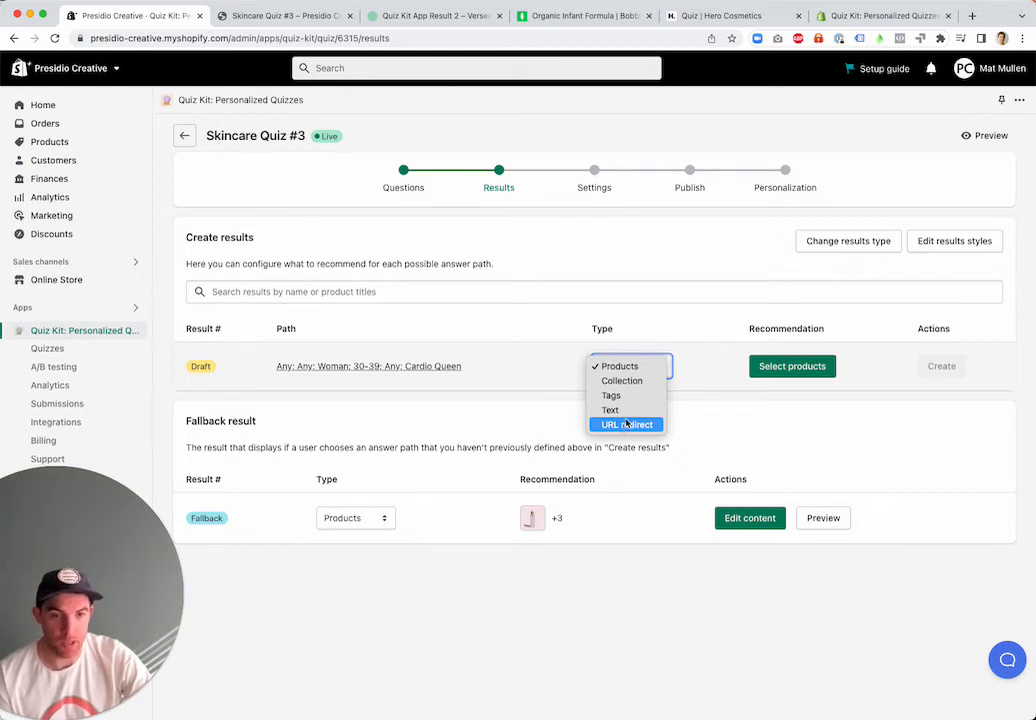
# Recommend Micellar Skin Cleanser, Face Wash Foam and Deep Cleansing Oil for the draft path and create the result
pyautogui.click(779, 377)
pyautogui.click(779, 376)
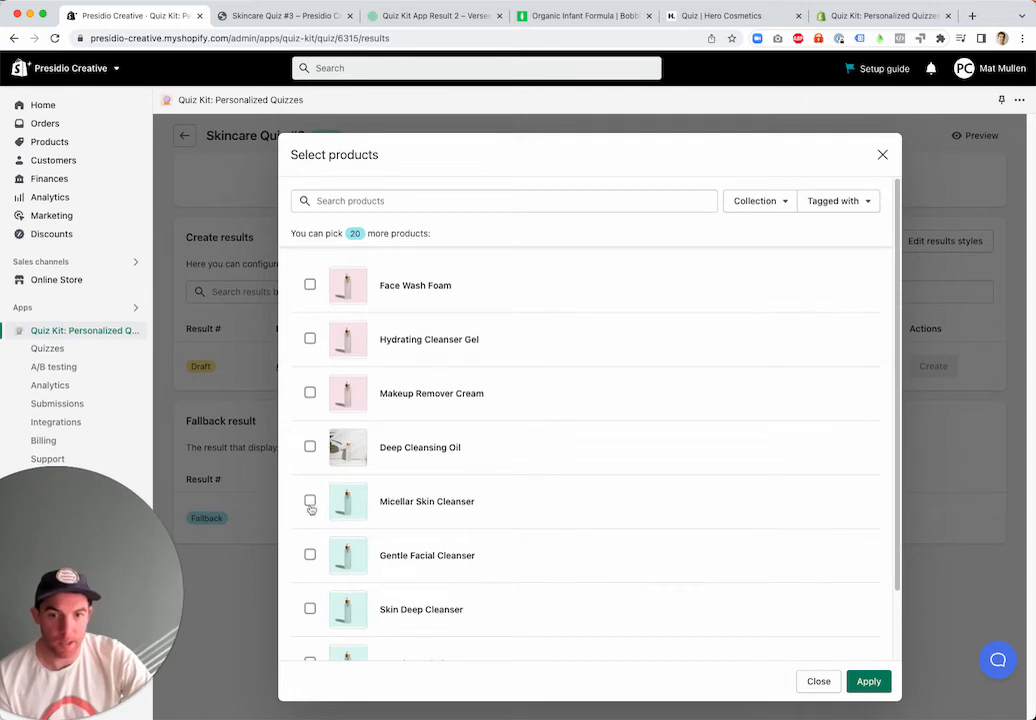
pyautogui.click(310, 503)
pyautogui.click(310, 293)
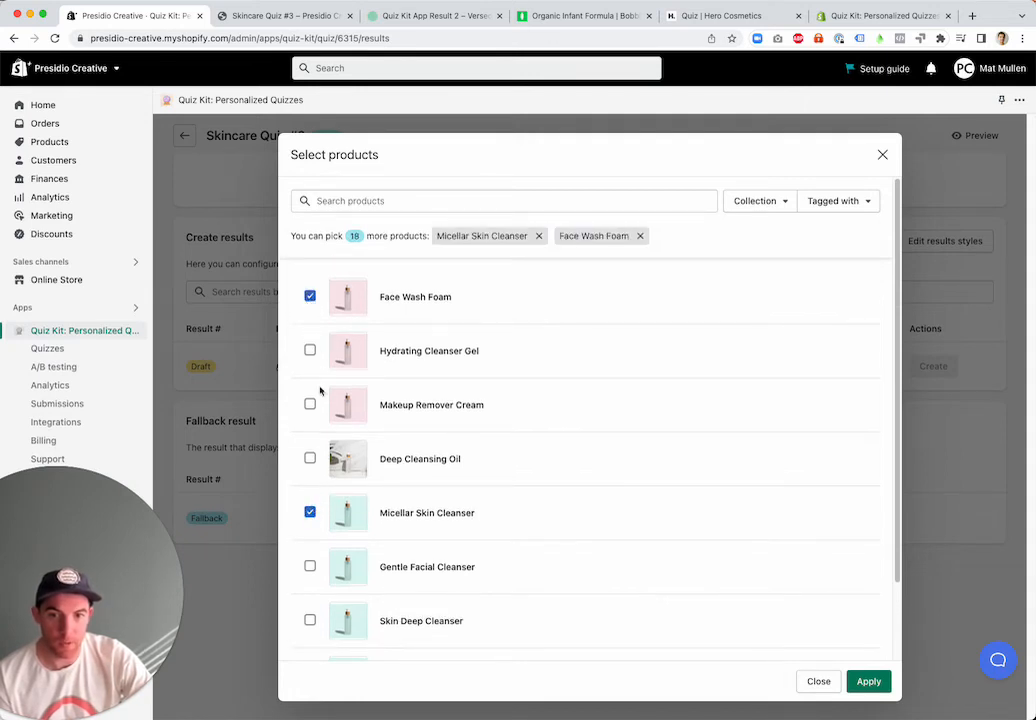
pyautogui.click(310, 458)
pyautogui.click(868, 681)
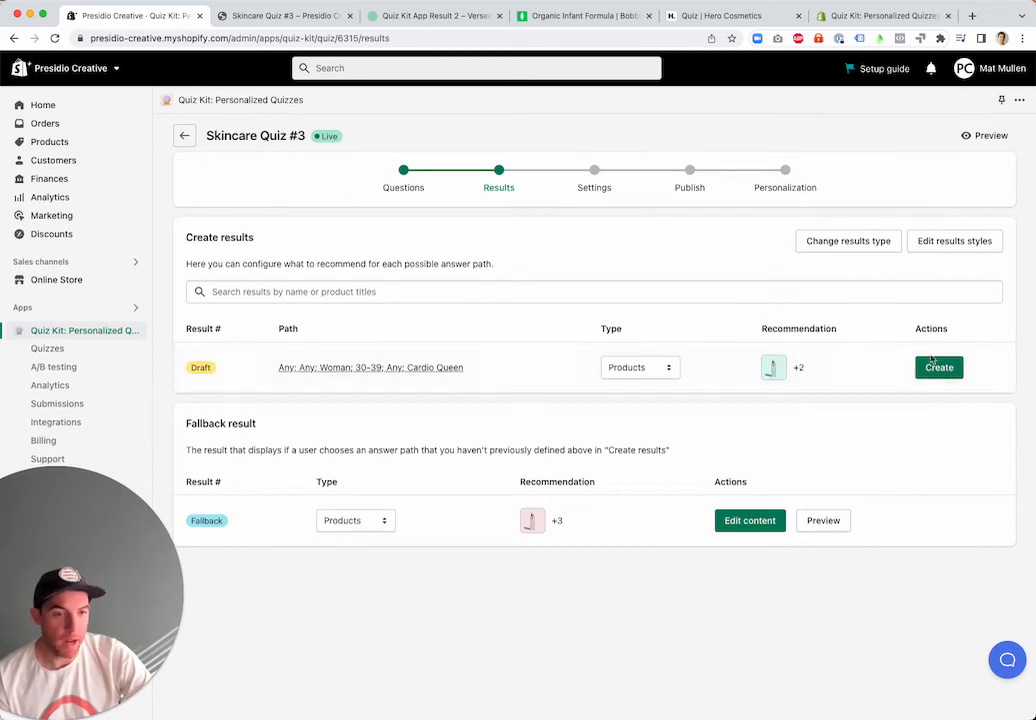
pyautogui.click(939, 368)
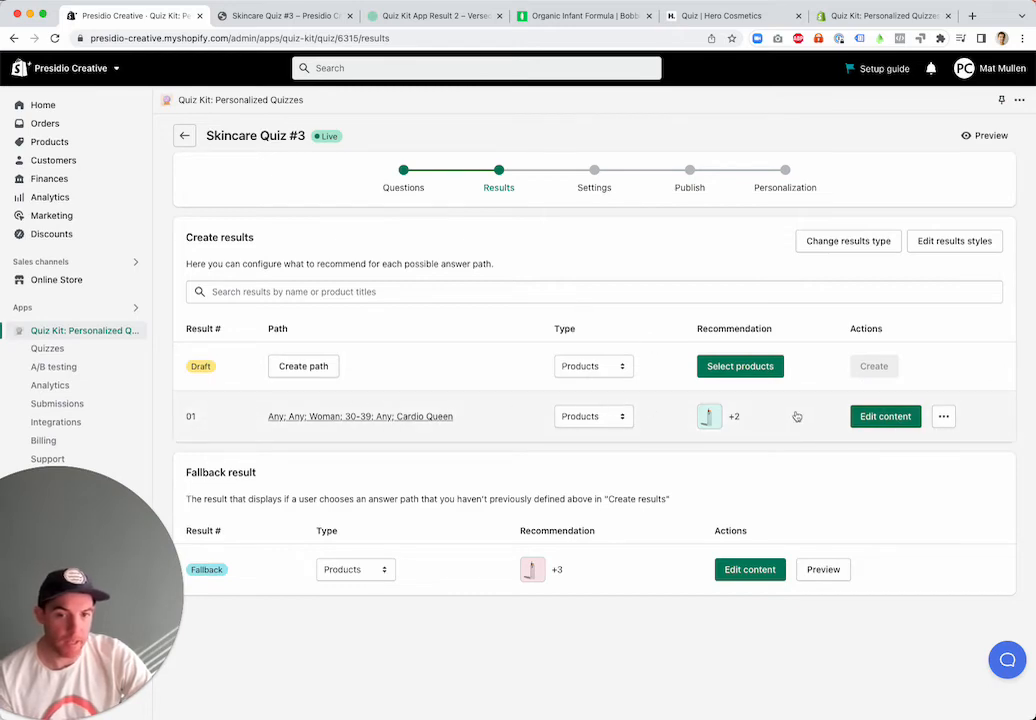
# Open result 01 in the content editor and examine its heading text in the preview
pyautogui.click(871, 419)
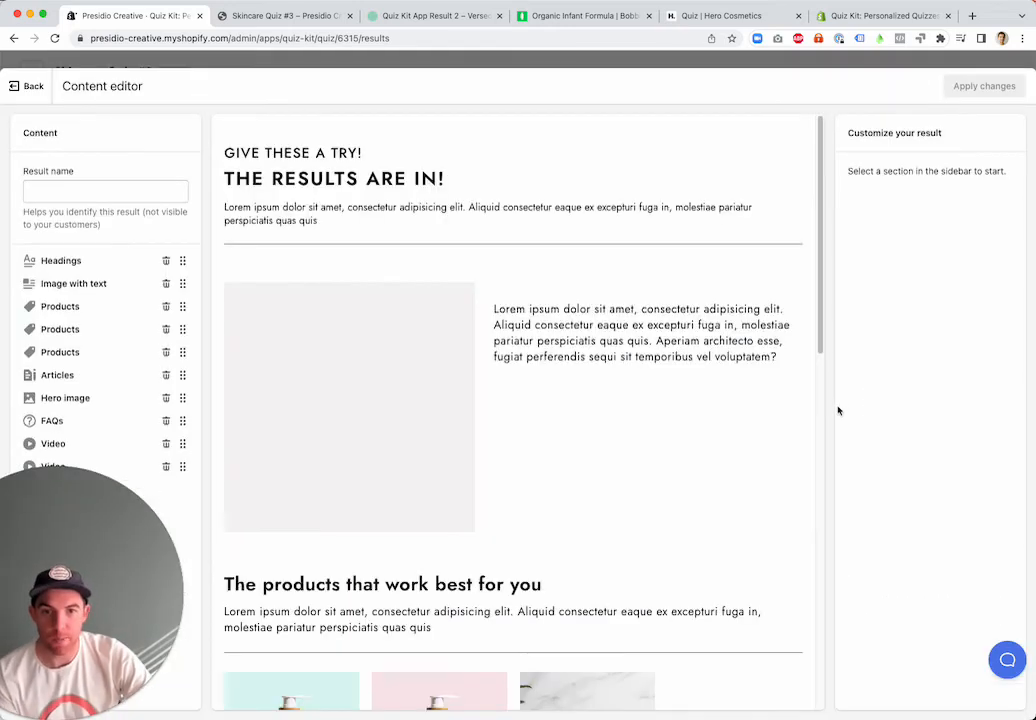
pyautogui.moveTo(241, 152); pyautogui.dragTo(362, 152)
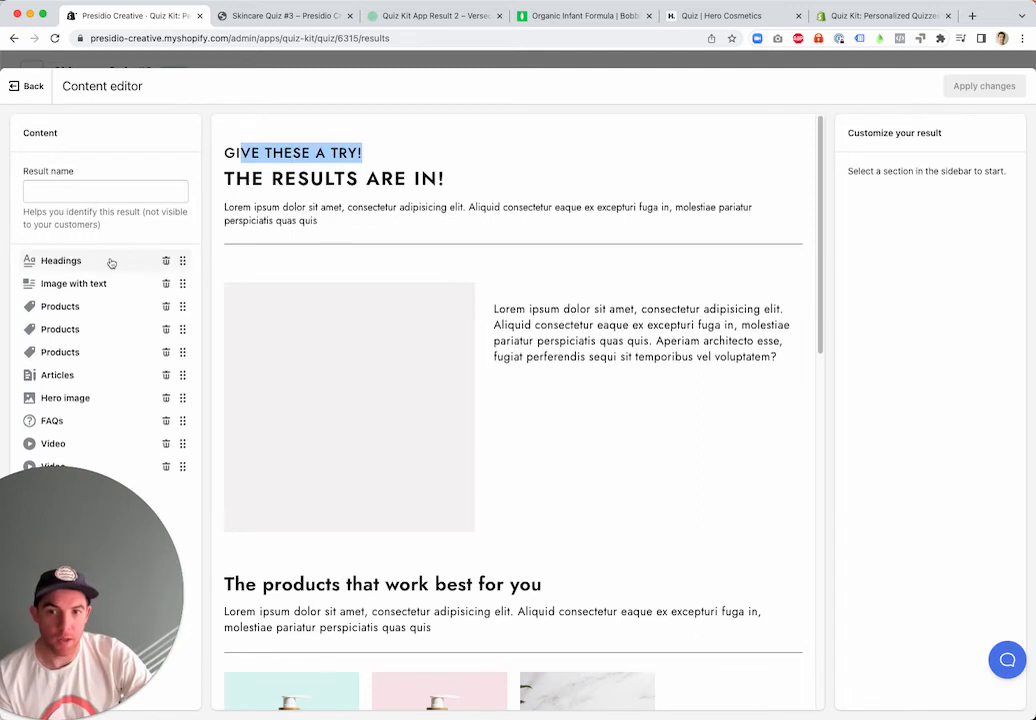
pyautogui.doubleClick(267, 152)
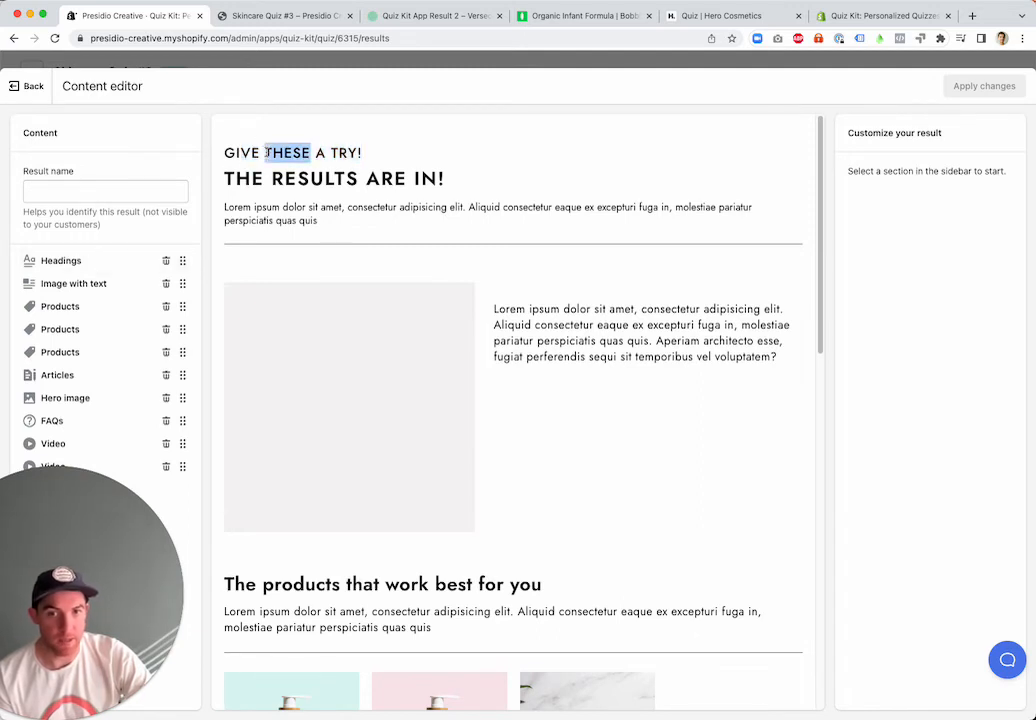
pyautogui.click(313, 171)
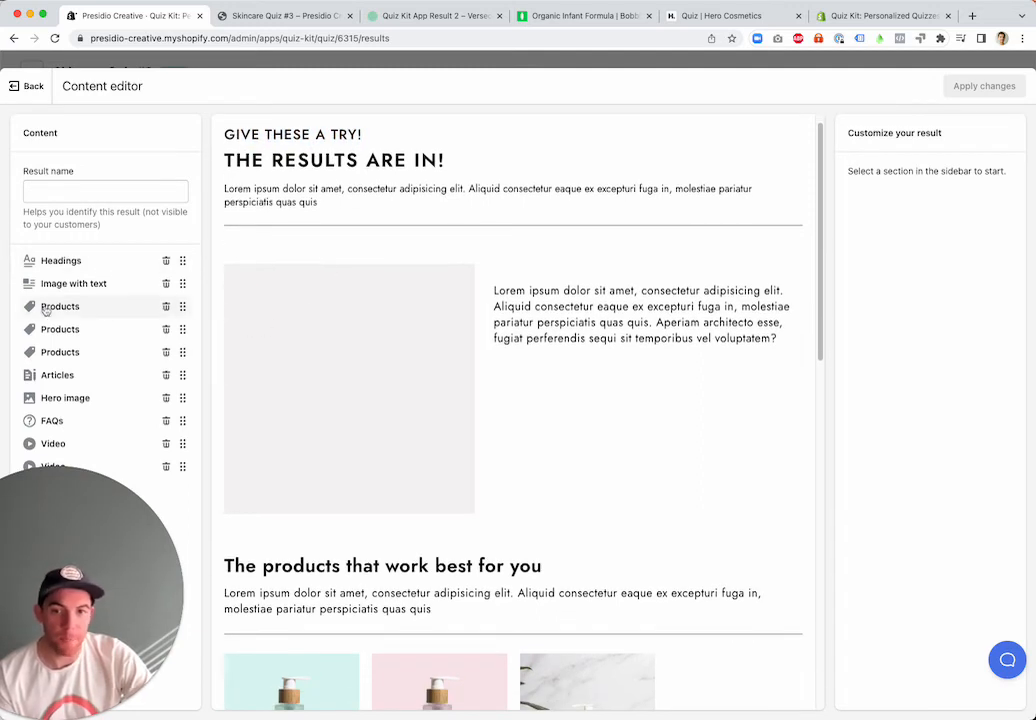
# Review the Headings section's subheading field and set the section to be used globally
pyautogui.click(62, 260)
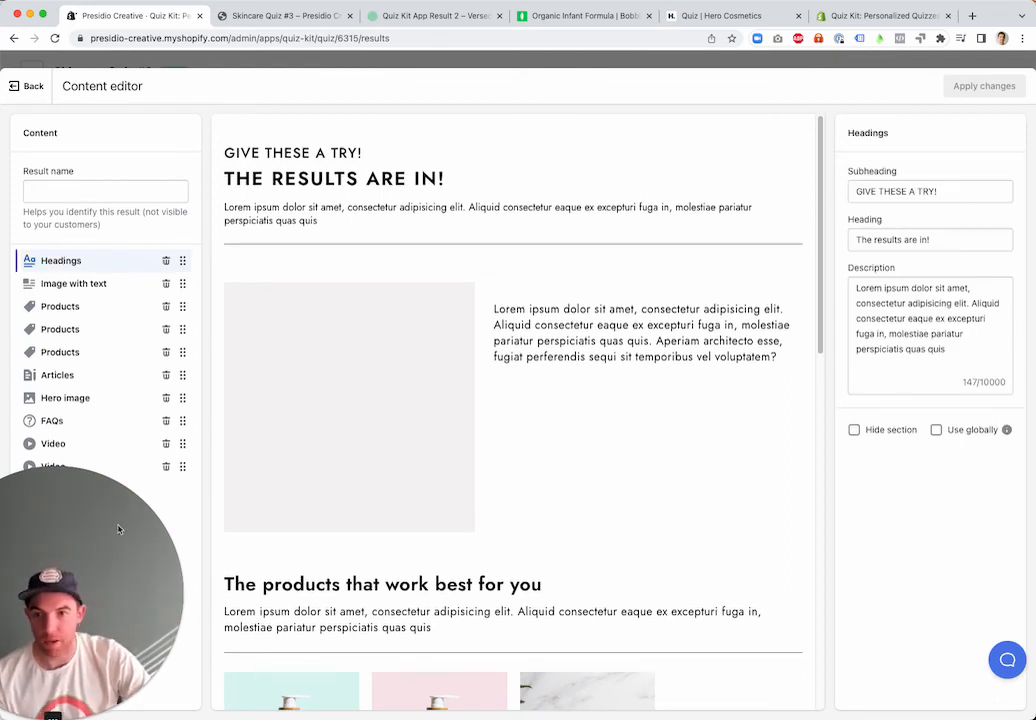
pyautogui.moveTo(945, 191); pyautogui.dragTo(789, 206)
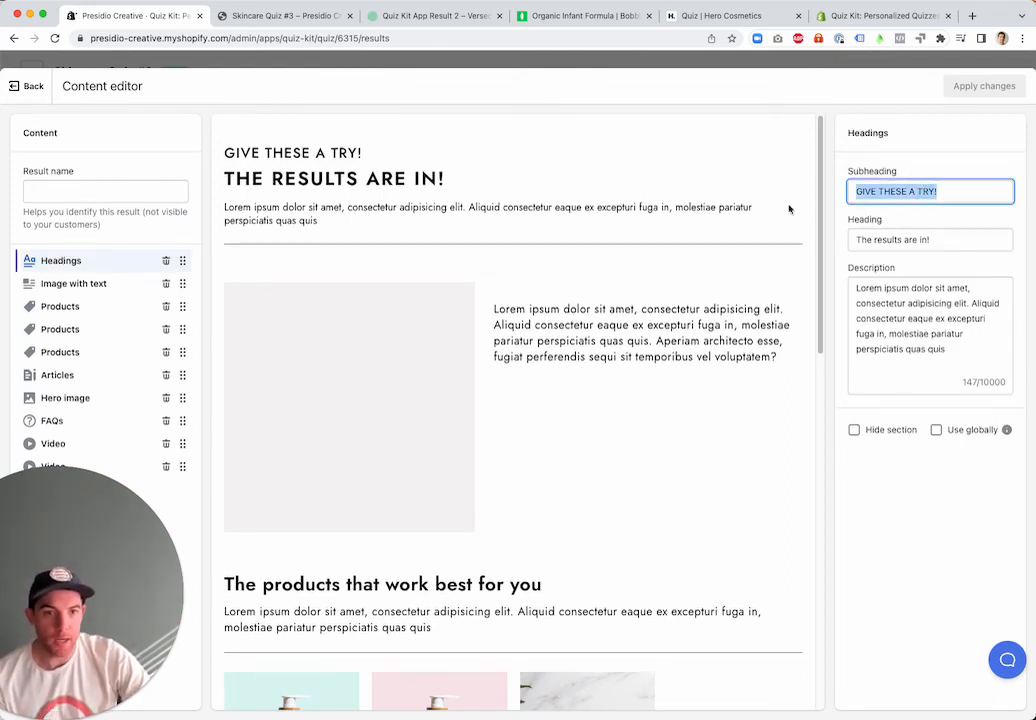
pyautogui.scroll(-1, 451, 343)
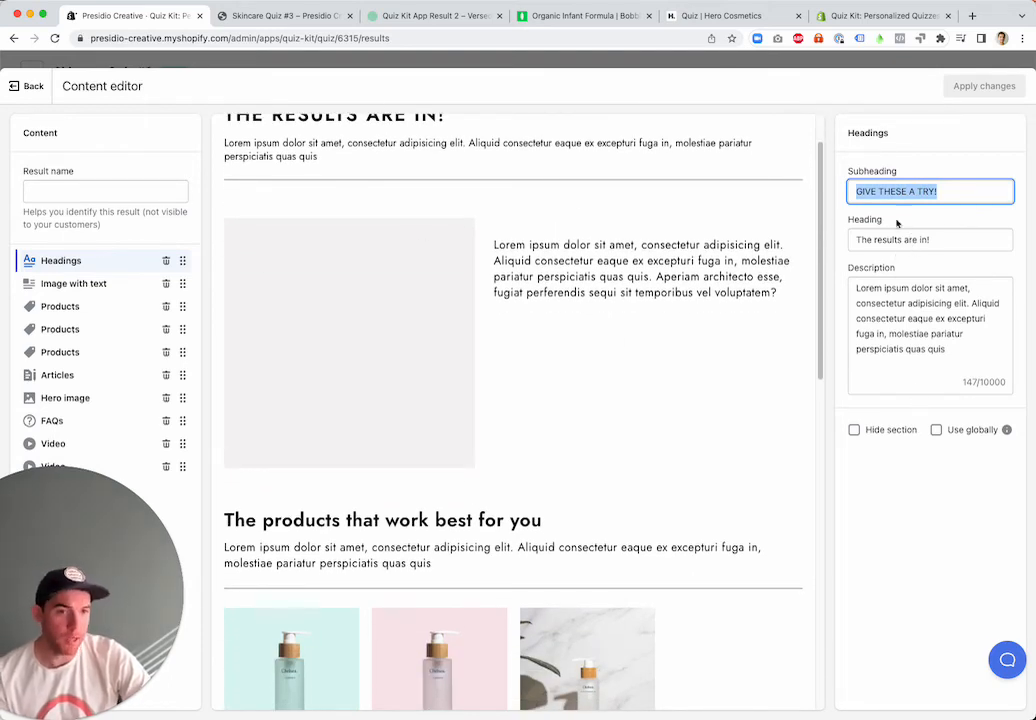
pyautogui.scroll(1, 705, 254)
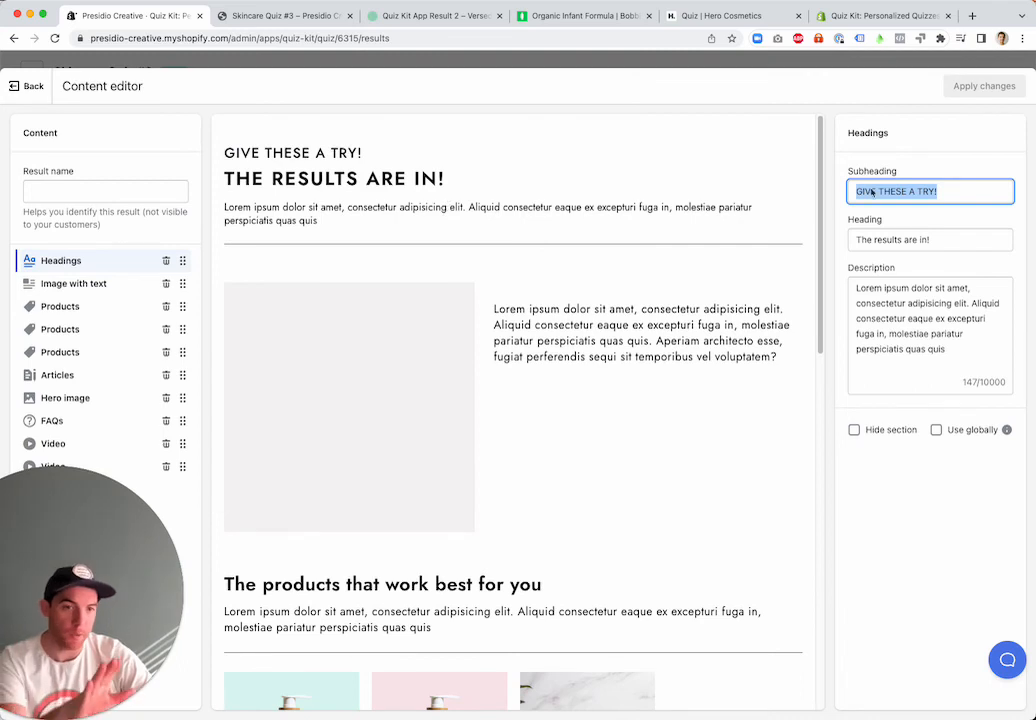
pyautogui.click(936, 430)
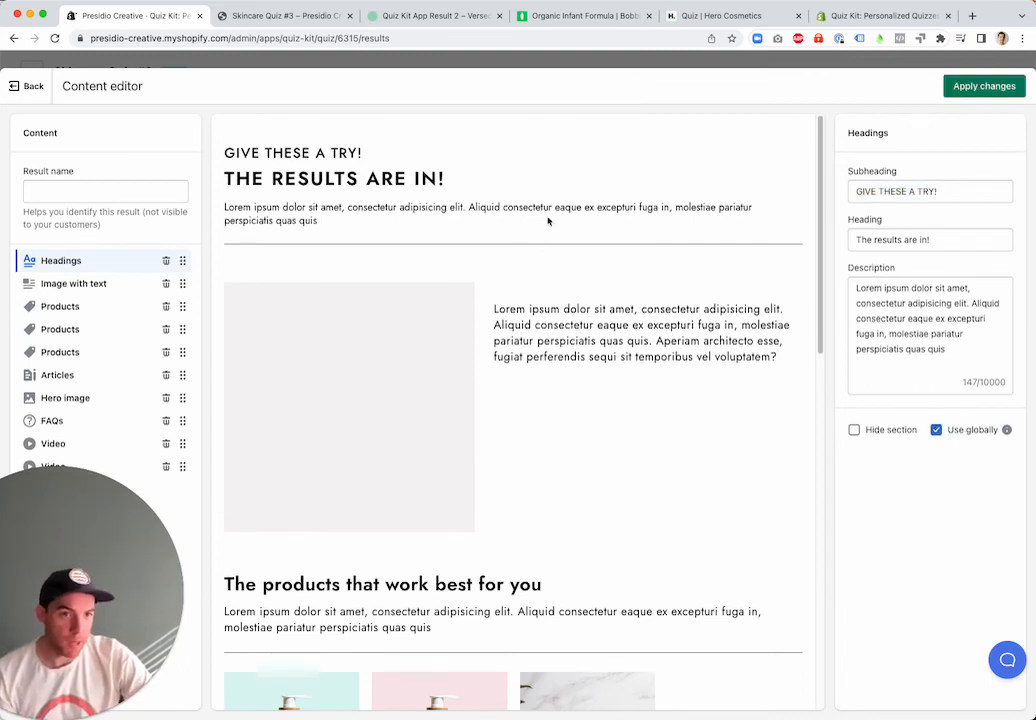
# Examine the settings of the Image with text section and the first Products section alongside the result preview
pyautogui.click(120, 283)
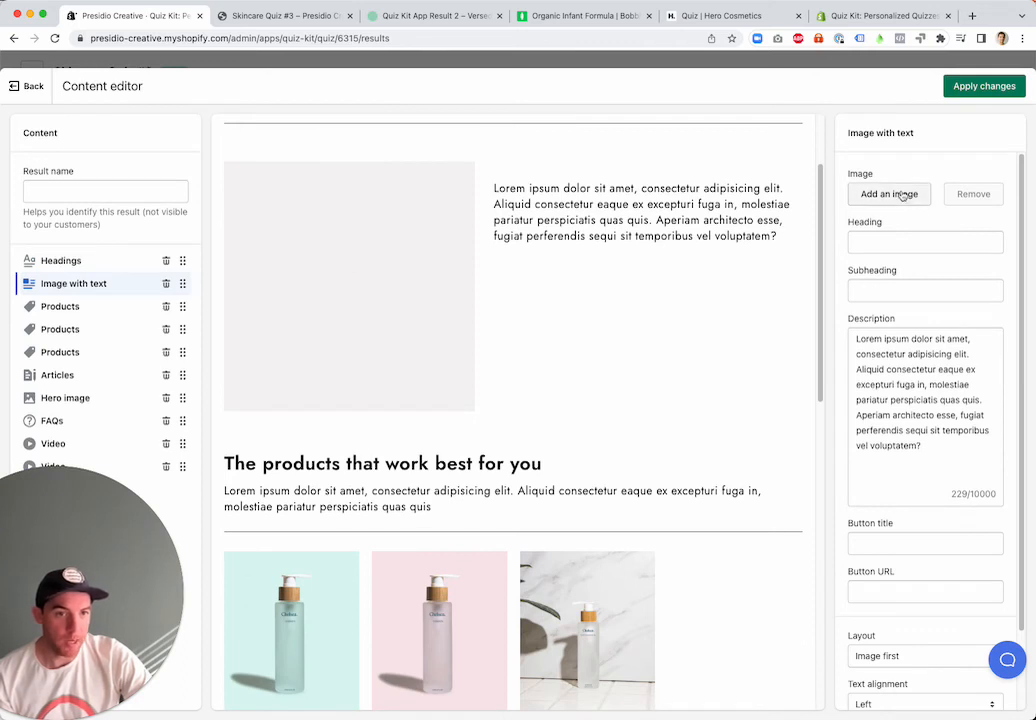
pyautogui.scroll(-1, 386, 389)
pyautogui.scroll(-3, 386, 389)
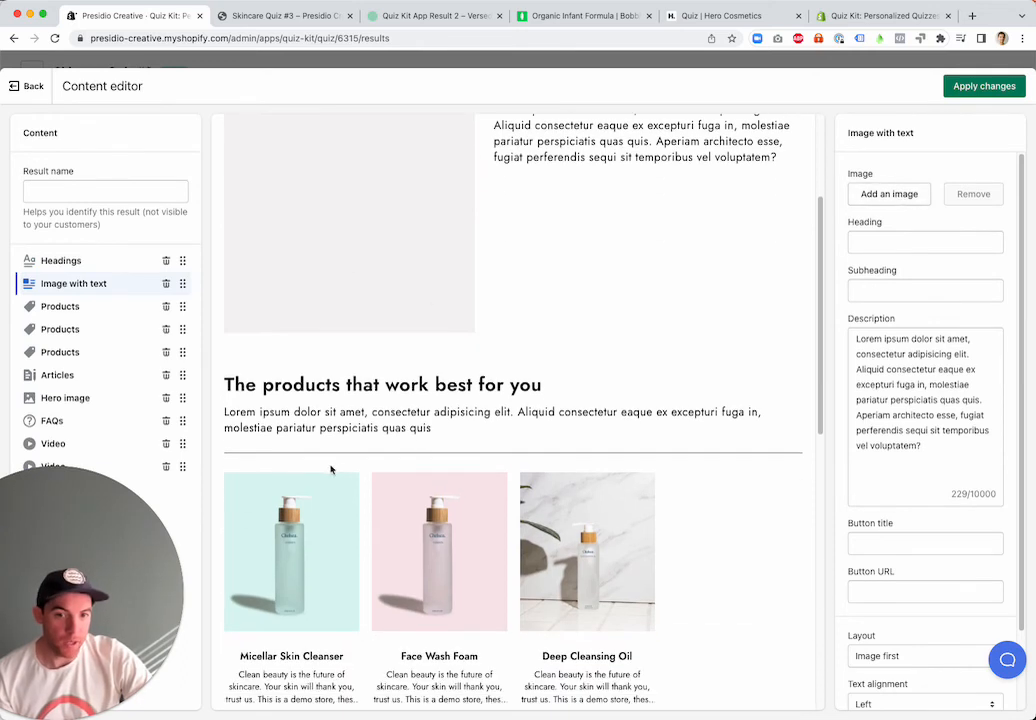
pyautogui.click(82, 312)
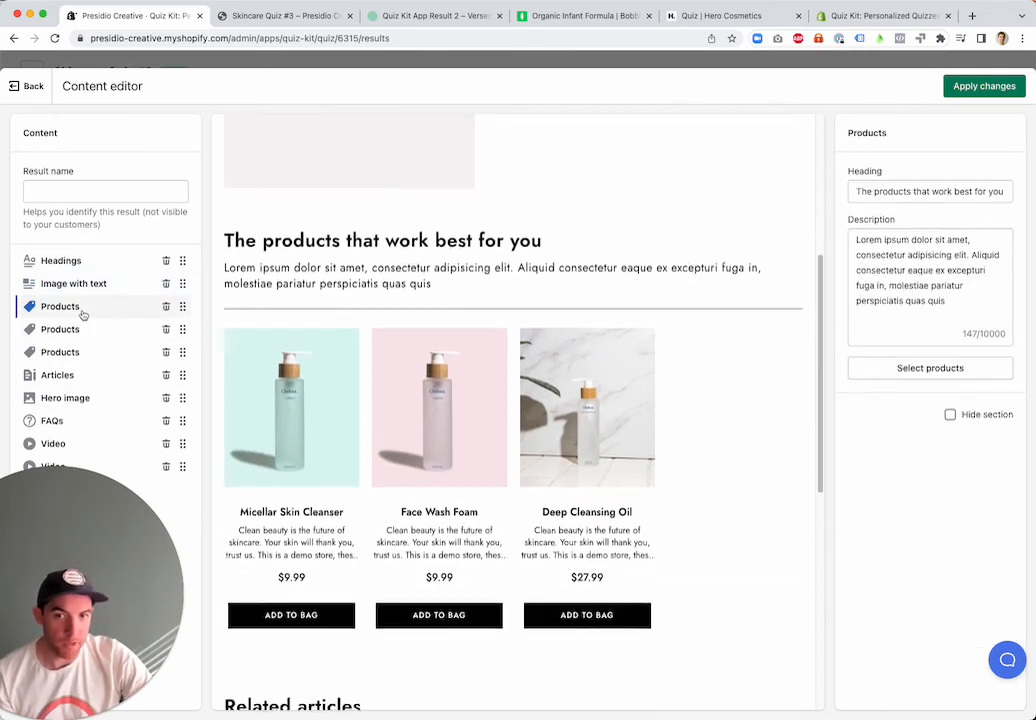
pyautogui.scroll(4, 401, 300)
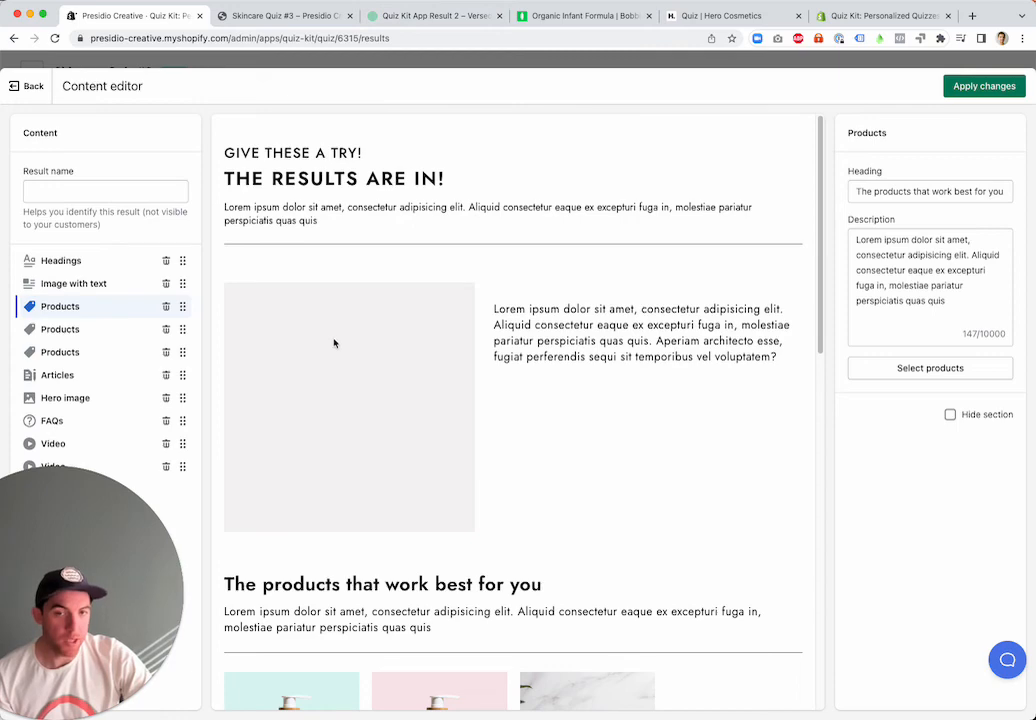
pyautogui.tripleClick(586, 318)
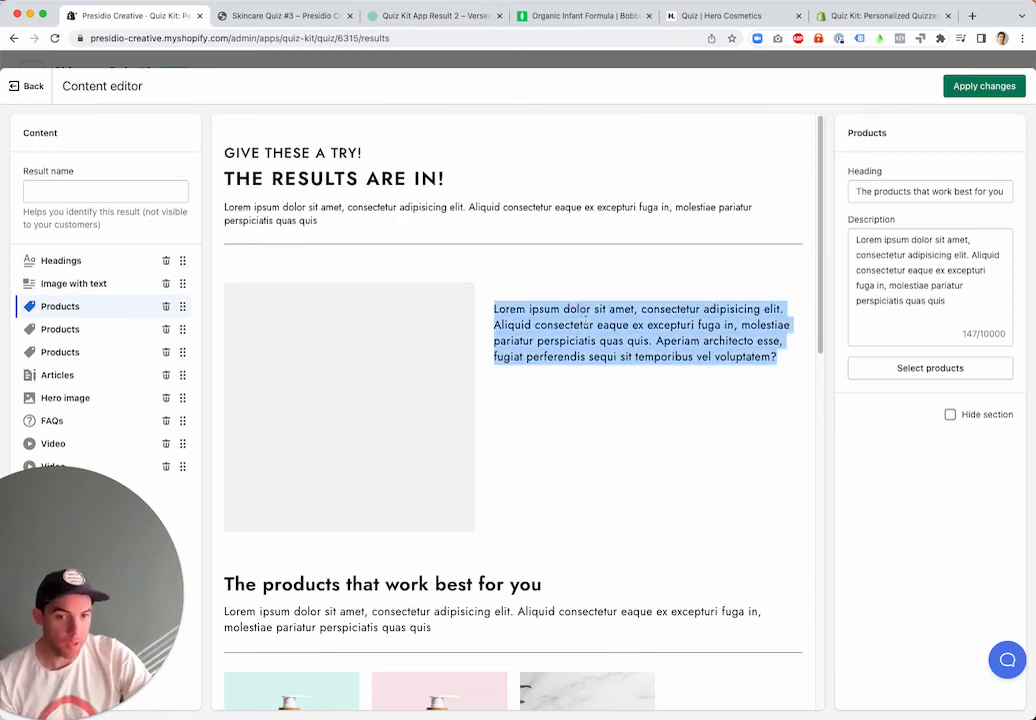
pyautogui.scroll(-5, 586, 318)
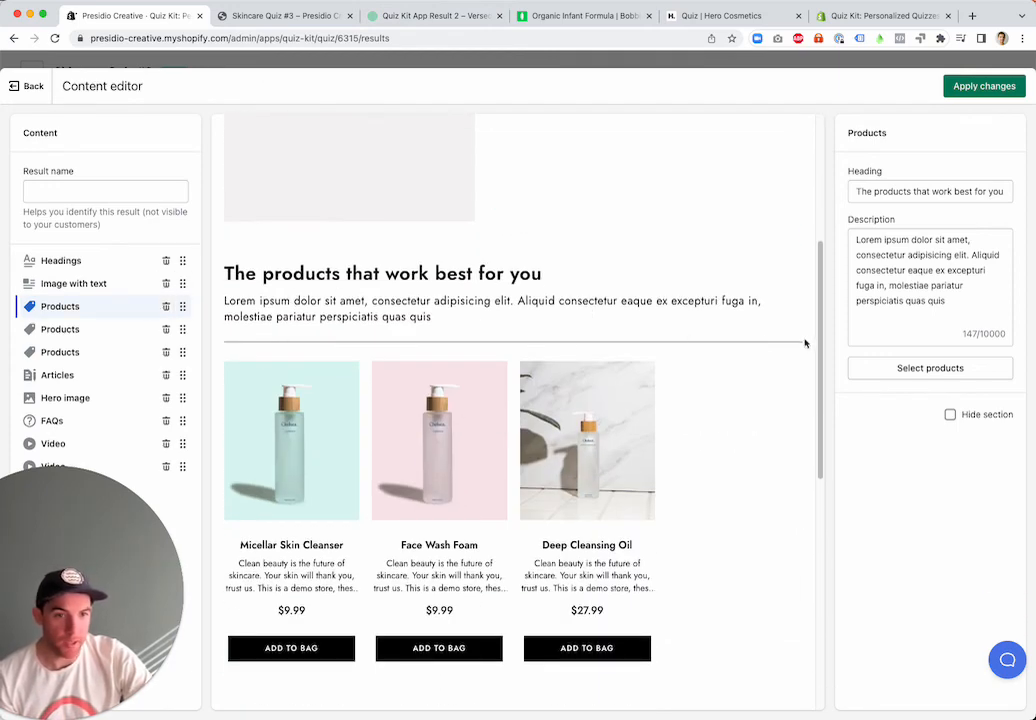
# Compare the second Products section's settings with the first and review the preview down to Related articles
pyautogui.click(92, 328)
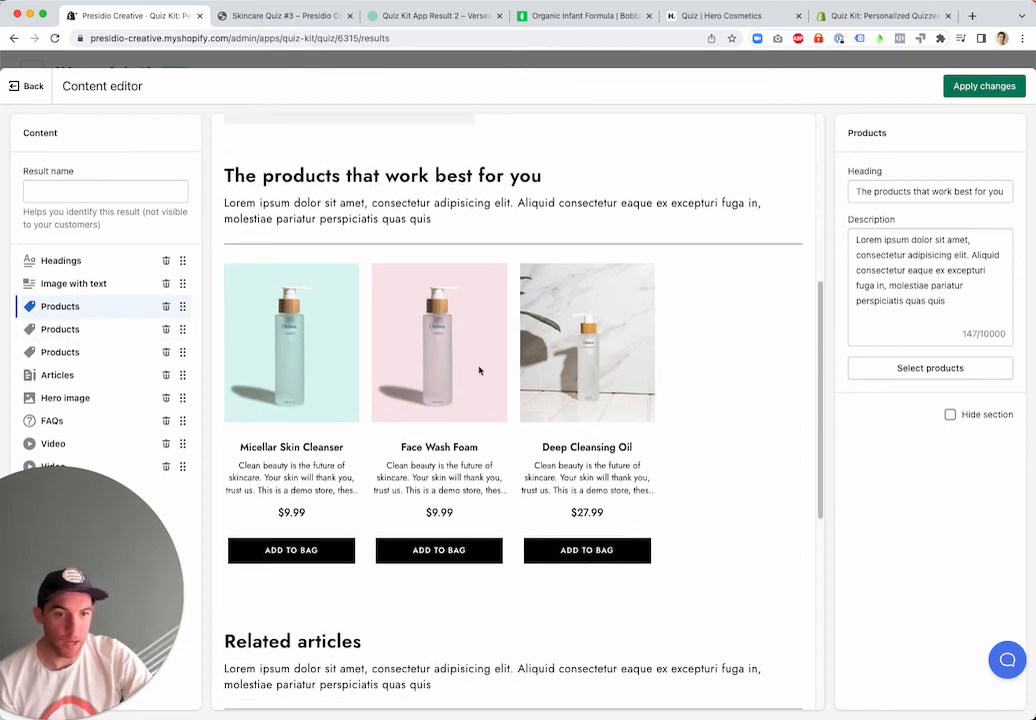
pyautogui.click(63, 330)
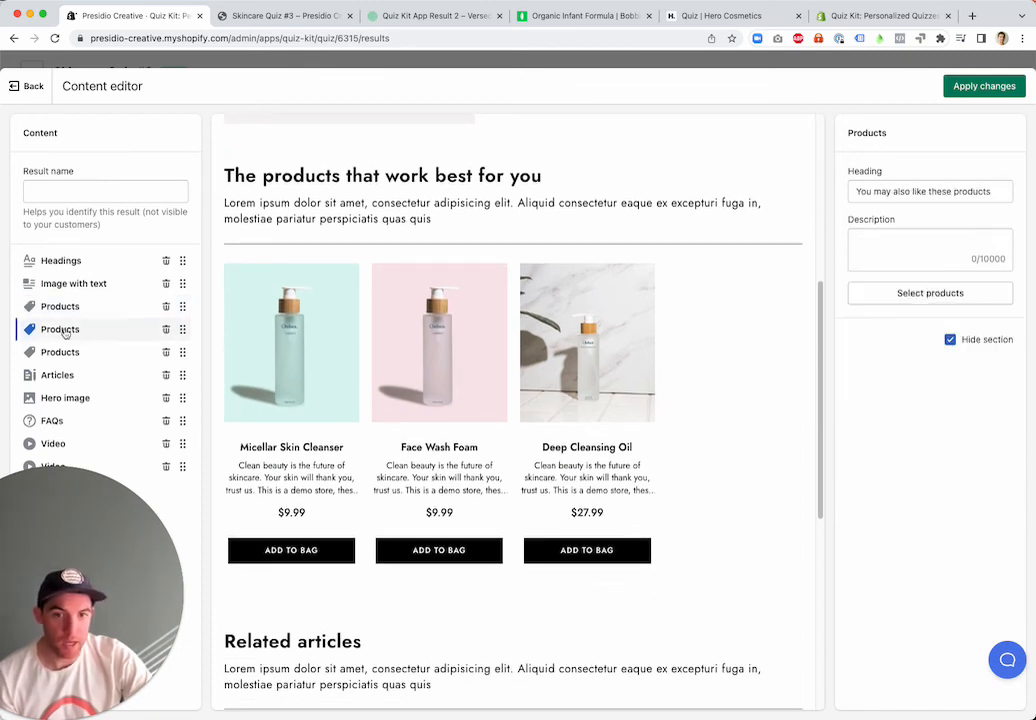
pyautogui.click(64, 312)
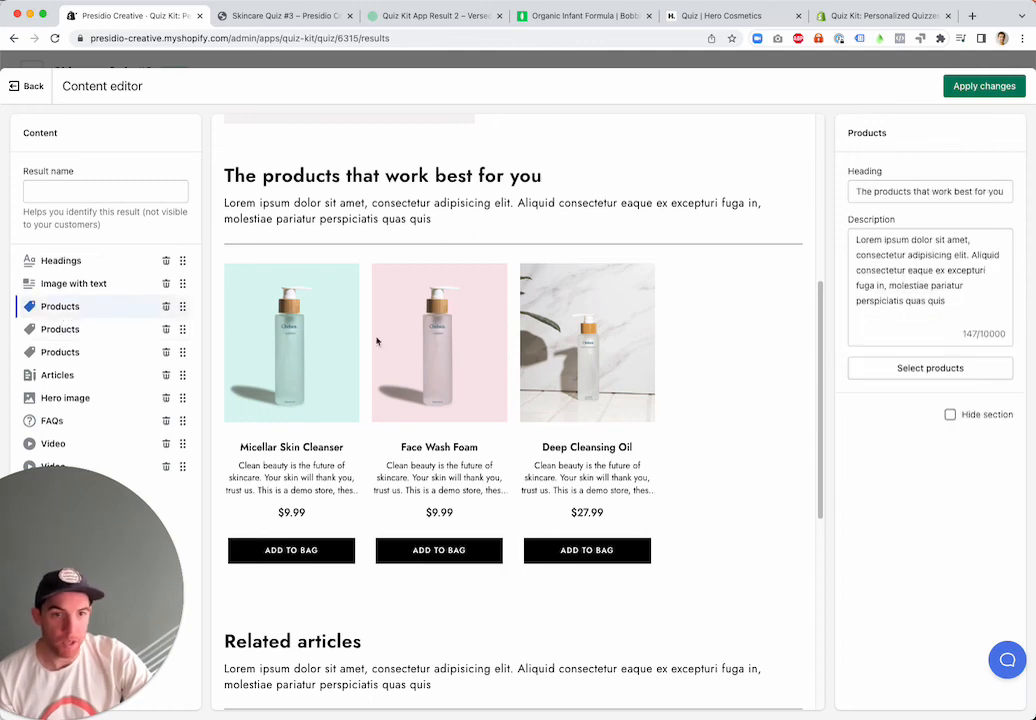
pyautogui.scroll(-1, 425, 390)
pyautogui.scroll(-4, 425, 396)
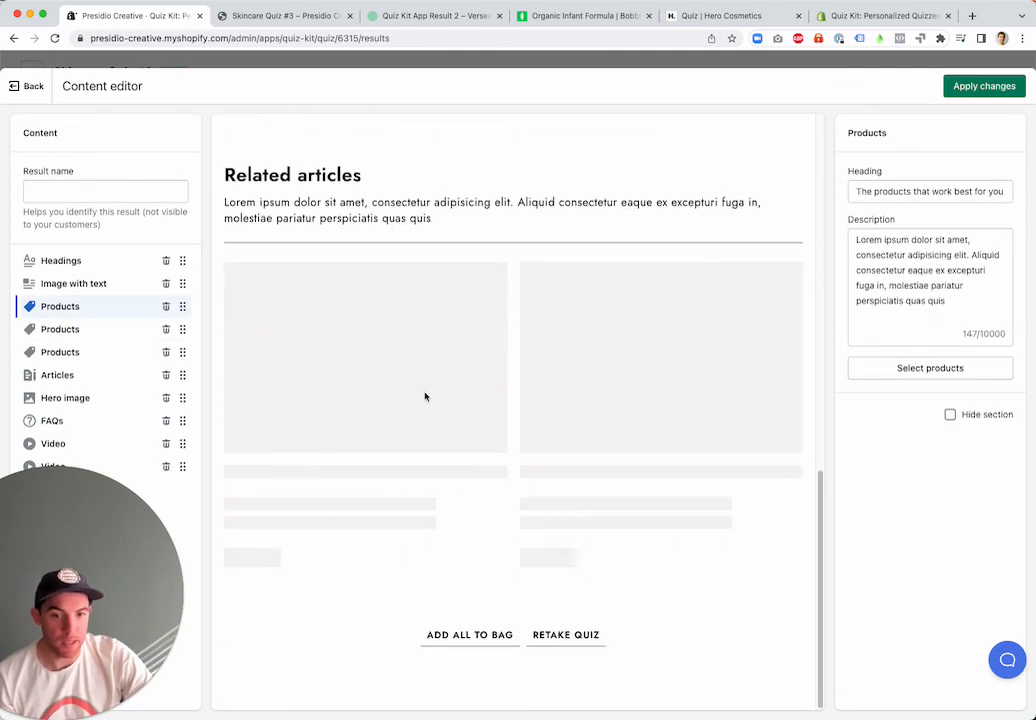
pyautogui.scroll(9, 425, 397)
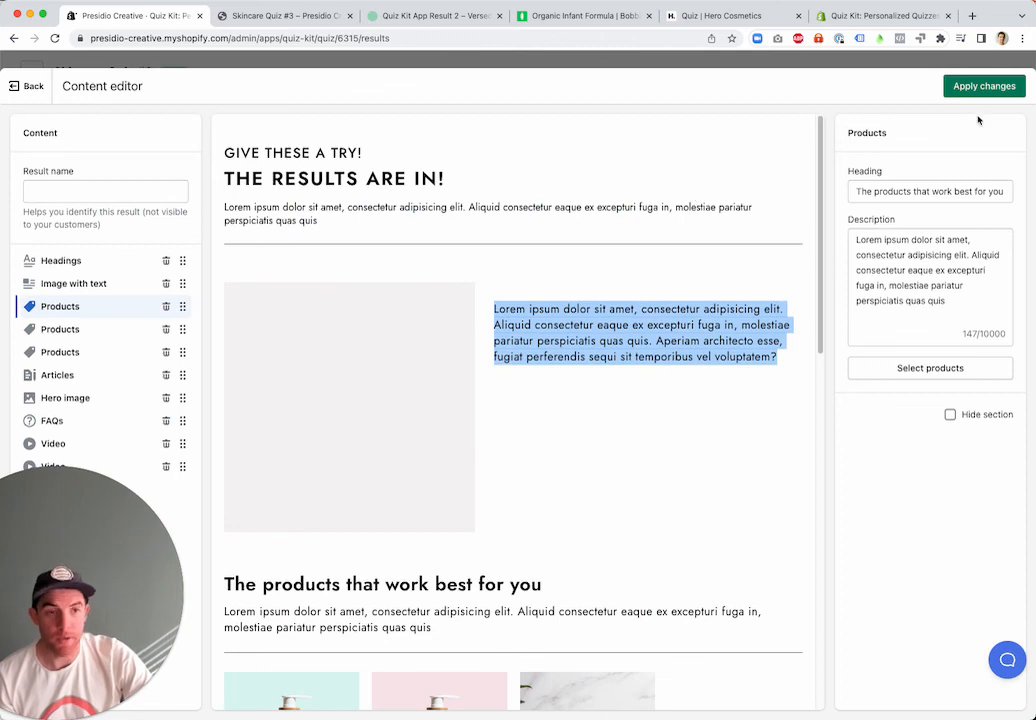
# Leave the content editor with the layout changes saved, and dismiss the save prompt over the Clear Skin Regimen result
pyautogui.click(184, 56)
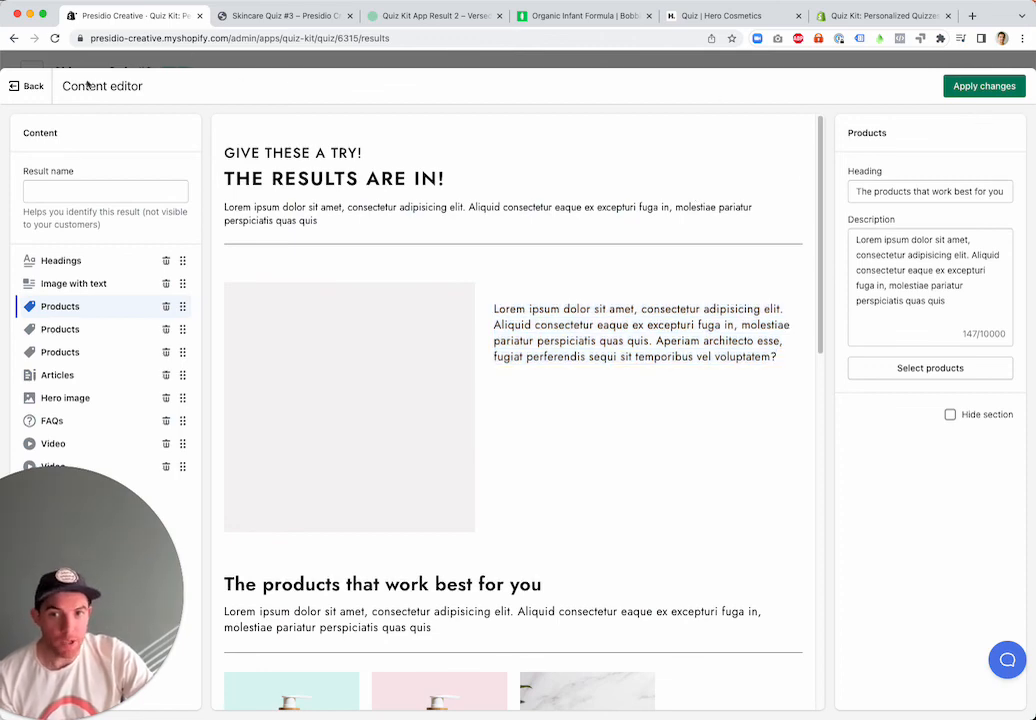
pyautogui.click(33, 87)
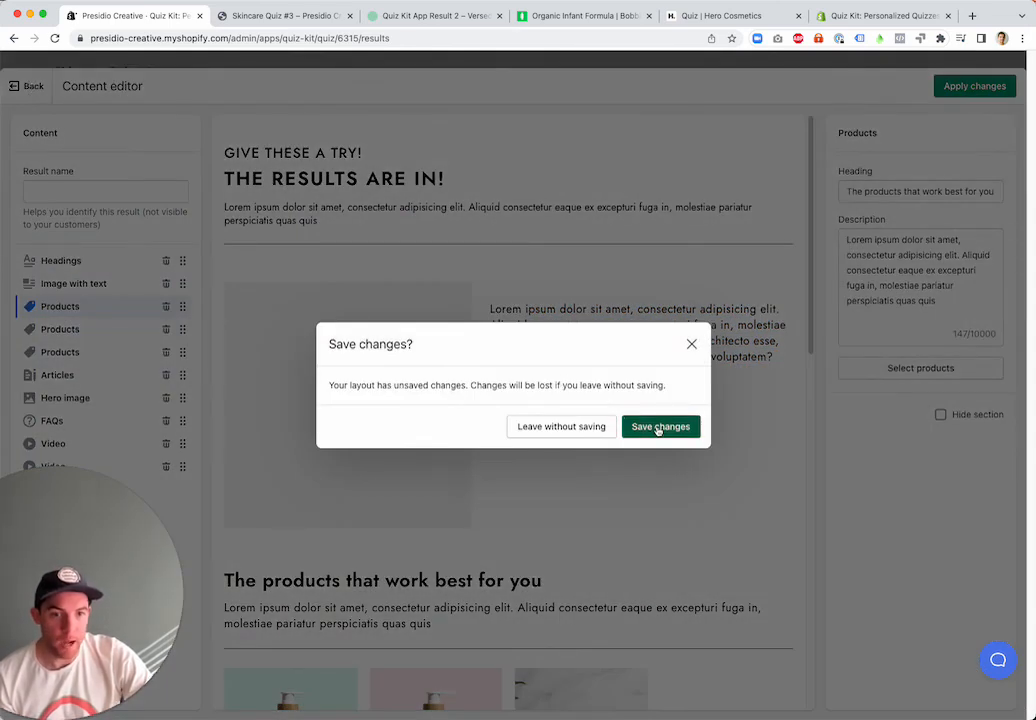
pyautogui.click(655, 428)
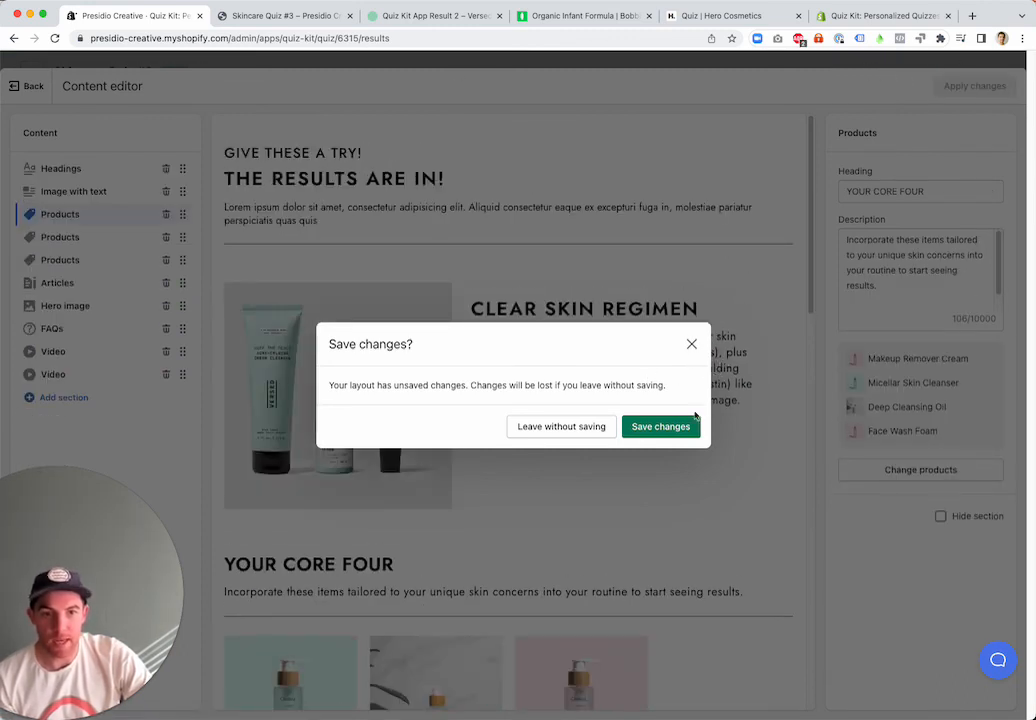
pyautogui.click(694, 344)
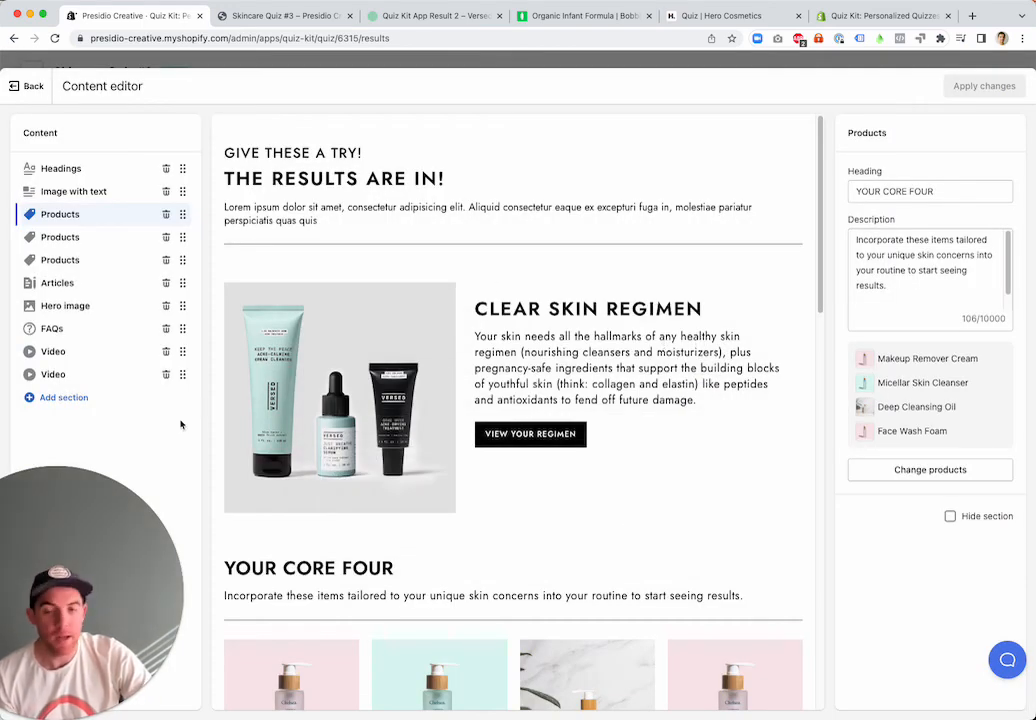